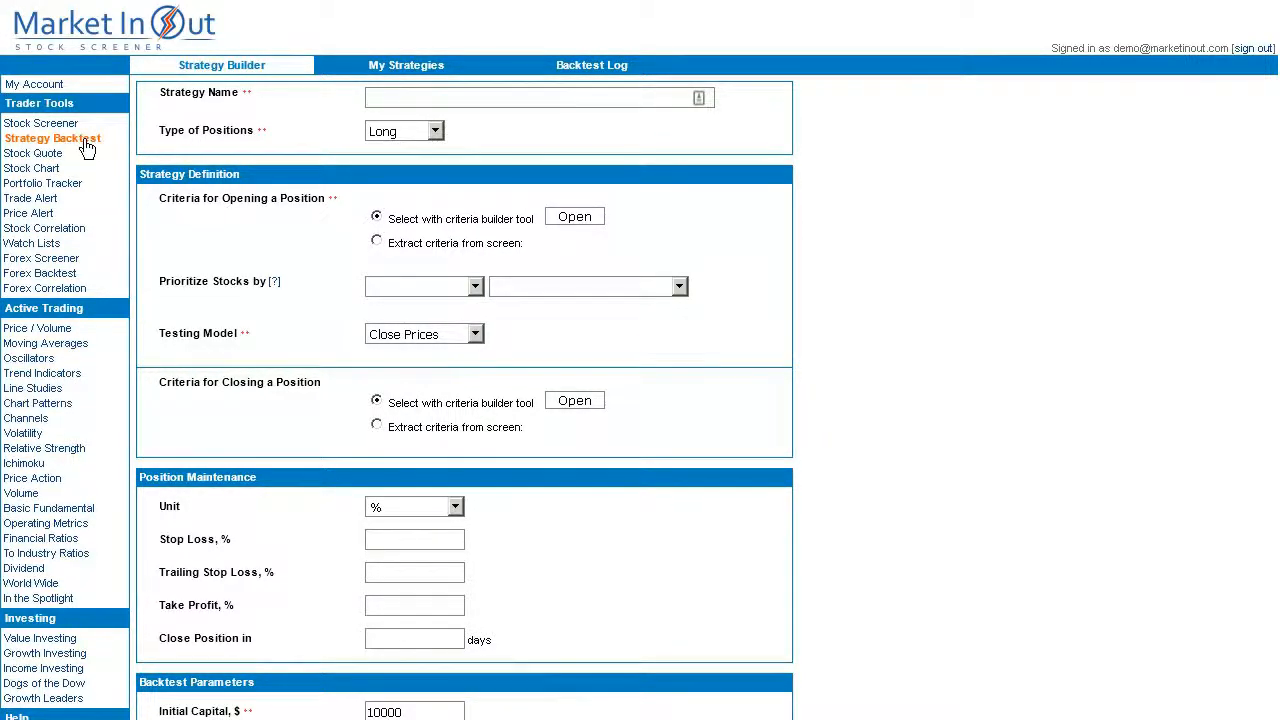
{"action": "left_click", "coordinate": [87, 147]}
{"action": "left_click", "coordinate": [434, 133]}
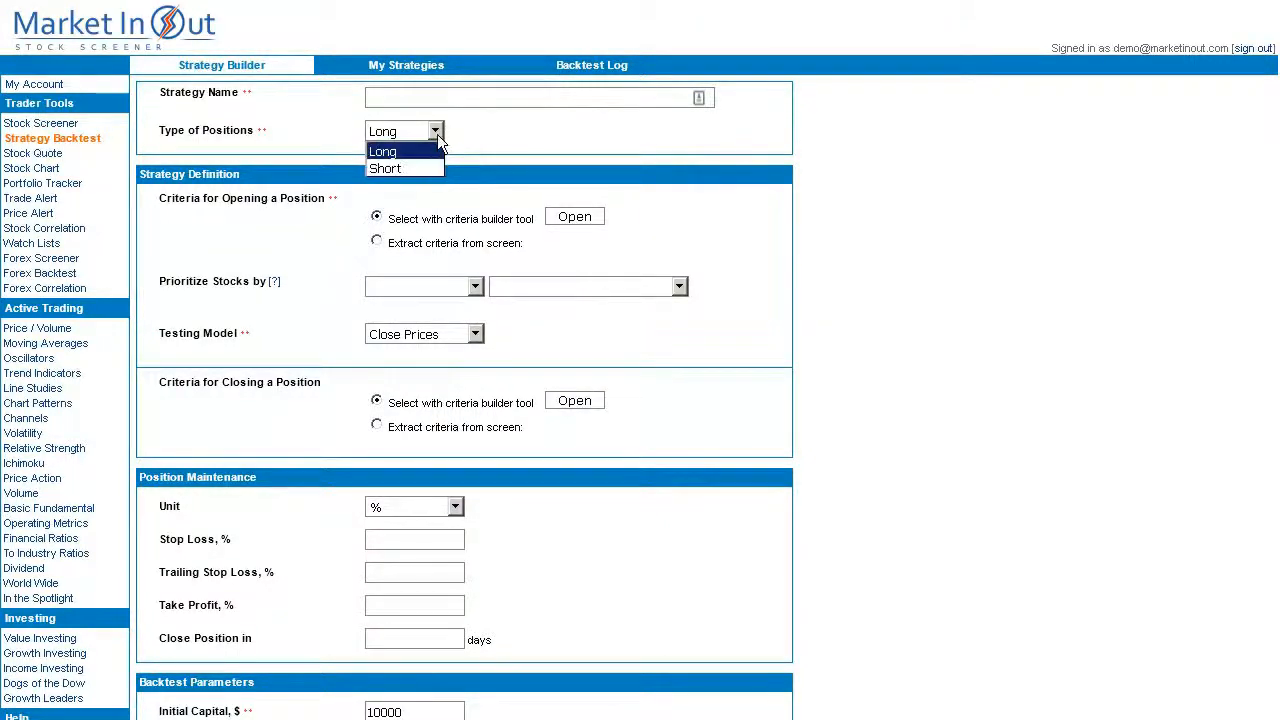
{"action": "left_click", "coordinate": [440, 152]}
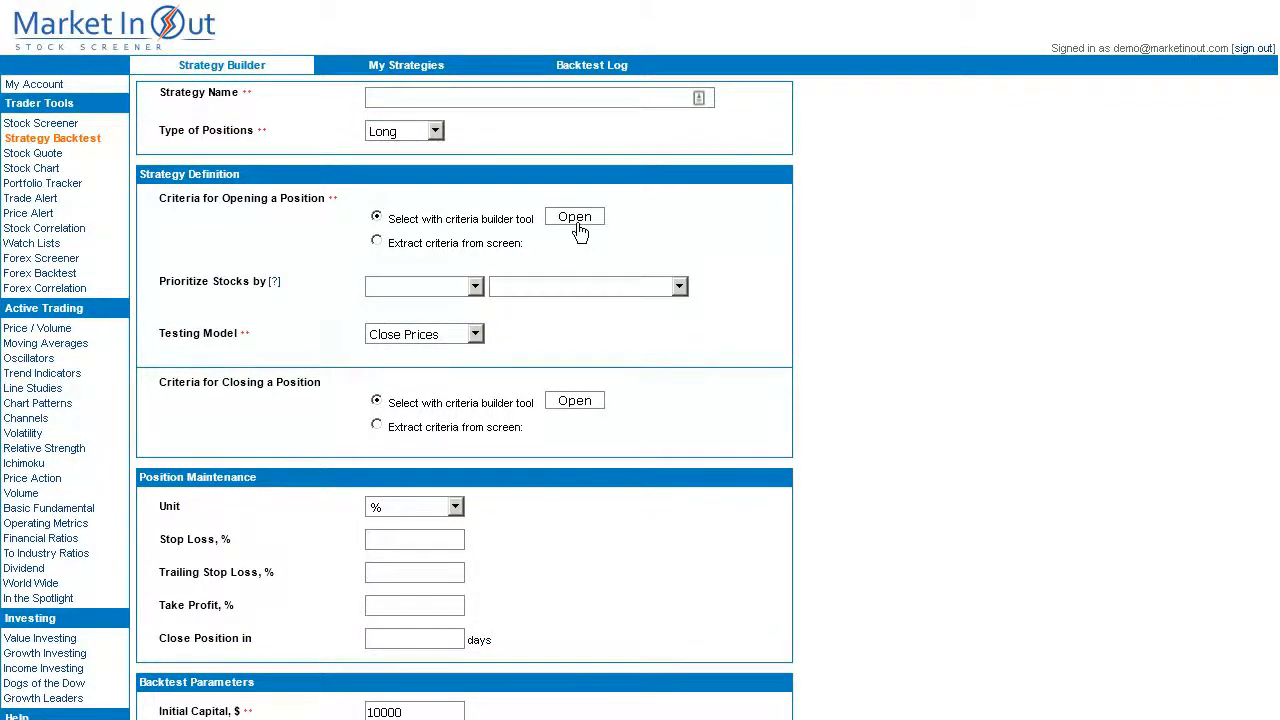
Add an Exchange opening criterion for NYSE and NASDAQ in the criteria builder.
{"action": "left_click", "coordinate": [377, 241]}
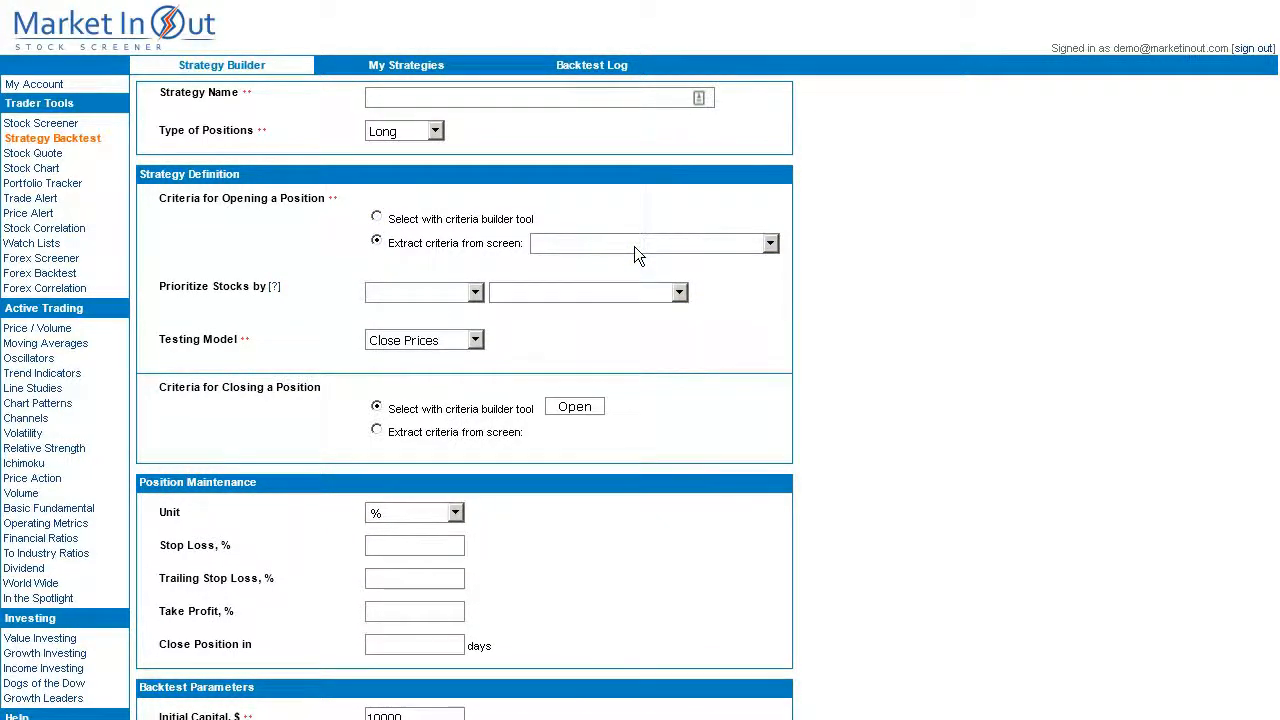
{"action": "left_click", "coordinate": [426, 221]}
{"action": "left_click", "coordinate": [567, 221]}
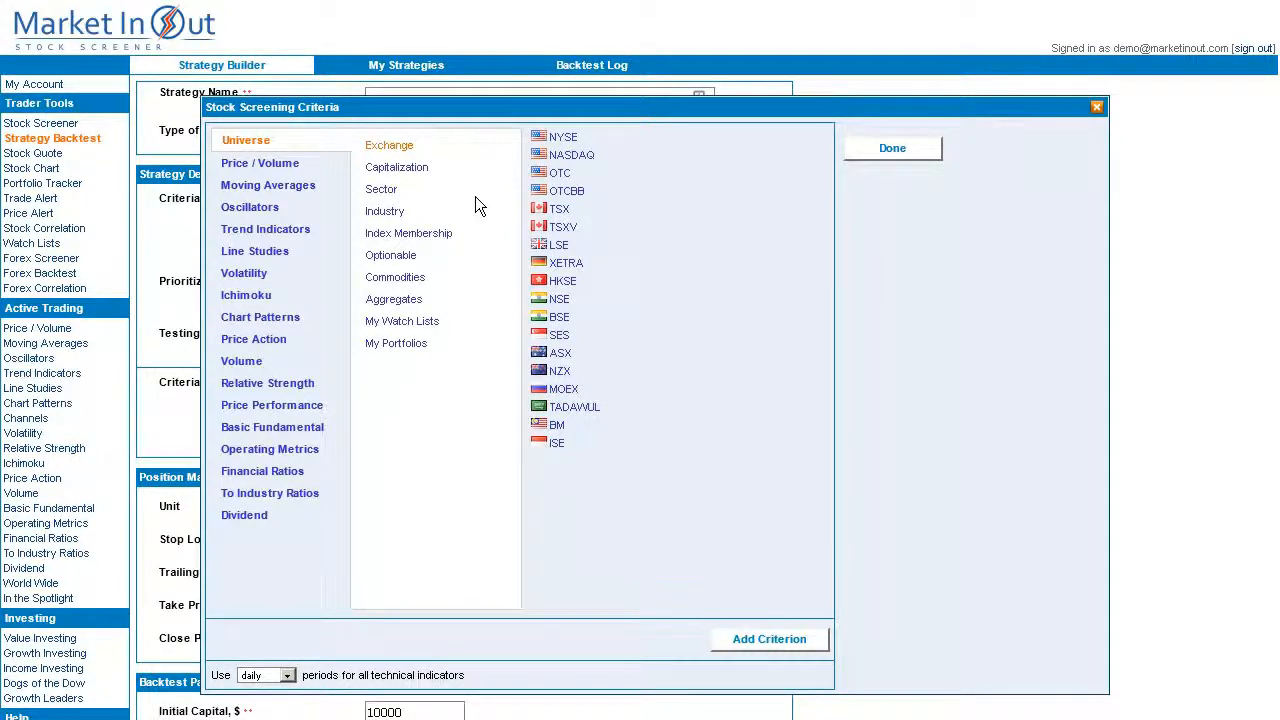
{"action": "left_click", "coordinate": [571, 142]}
{"action": "left_click", "coordinate": [578, 160]}
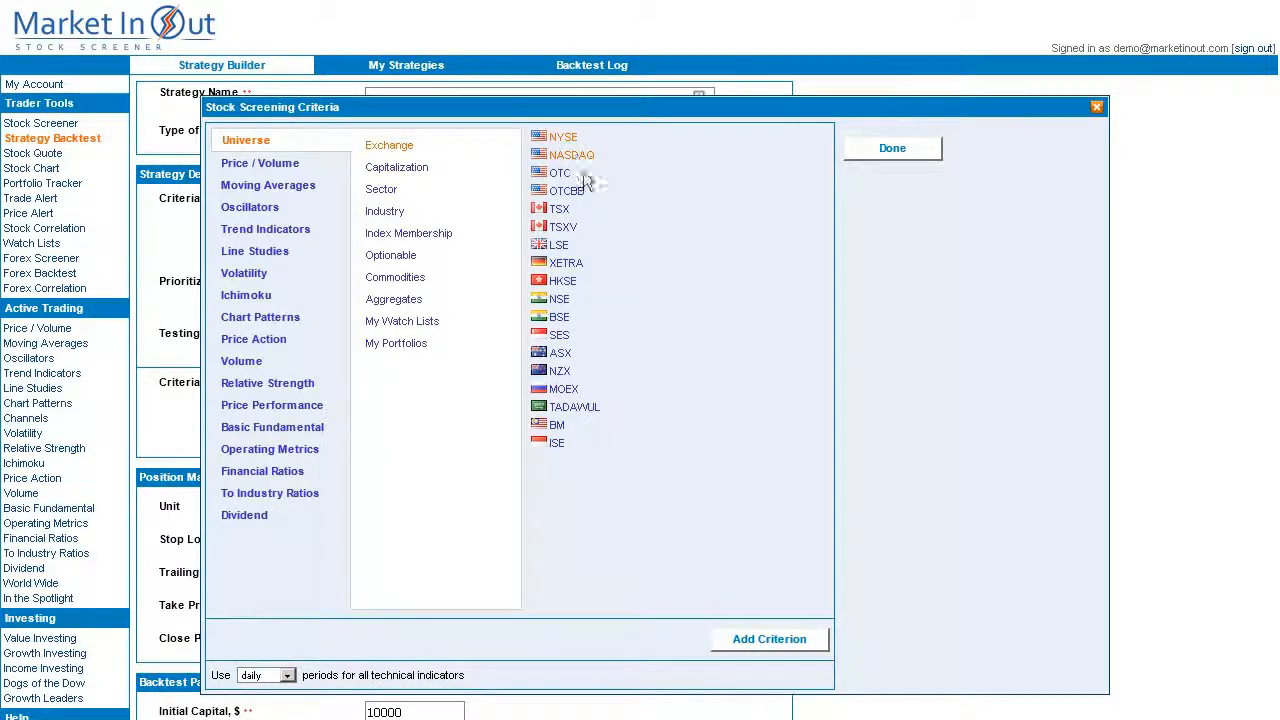
{"action": "left_click", "coordinate": [808, 639]}
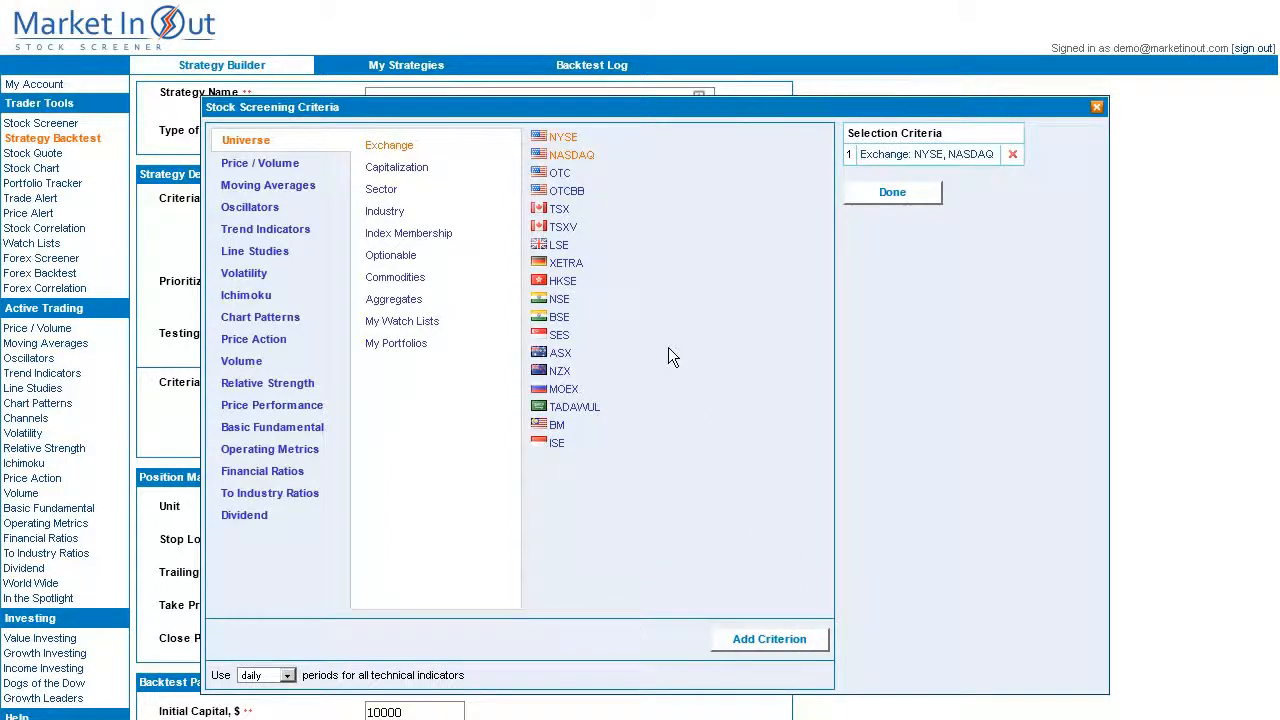
Add a Capitalization criterion covering Large-cap and Mid-cap stocks.
{"action": "left_click", "coordinate": [395, 170]}
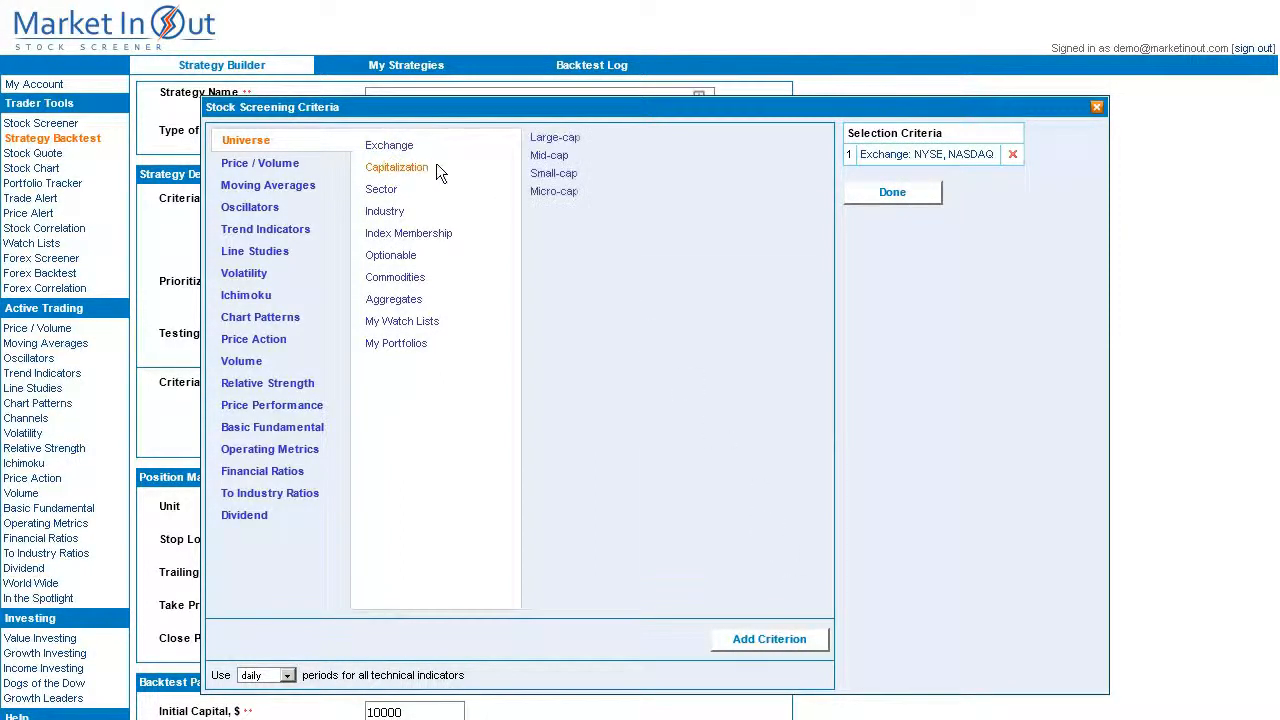
{"action": "left_click", "coordinate": [556, 141]}
{"action": "left_click", "coordinate": [553, 157]}
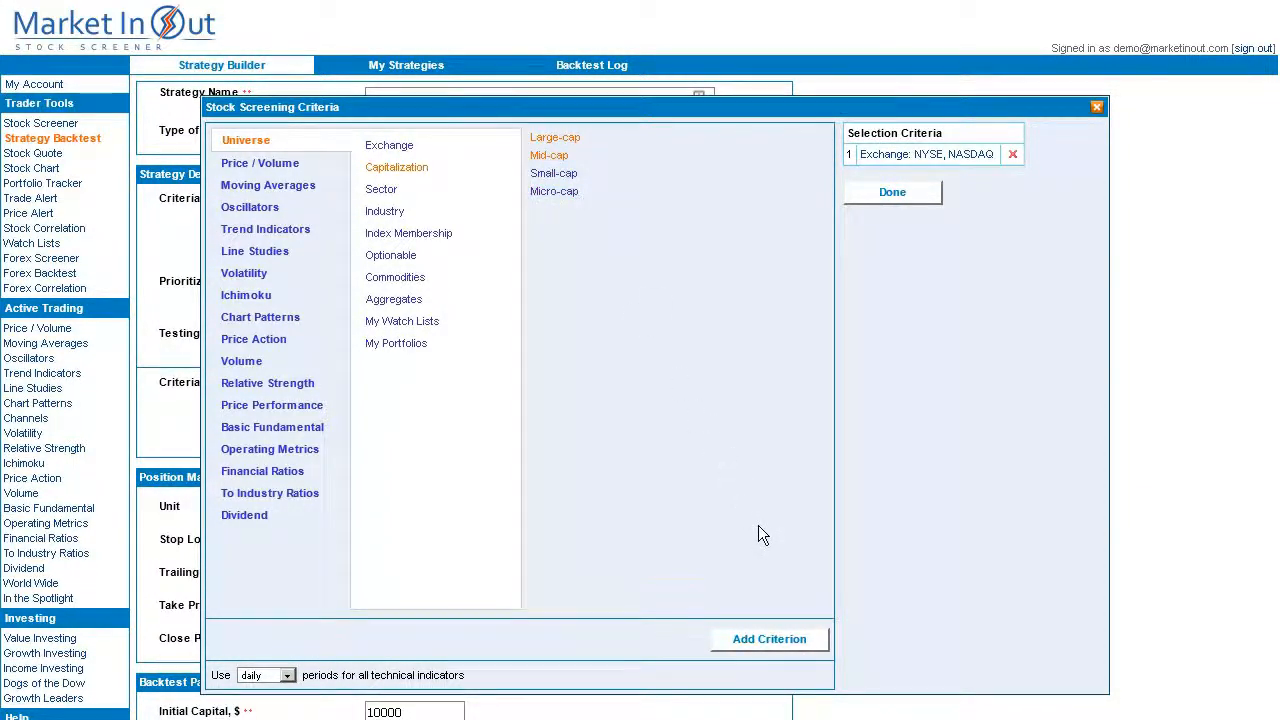
{"action": "left_click", "coordinate": [792, 640]}
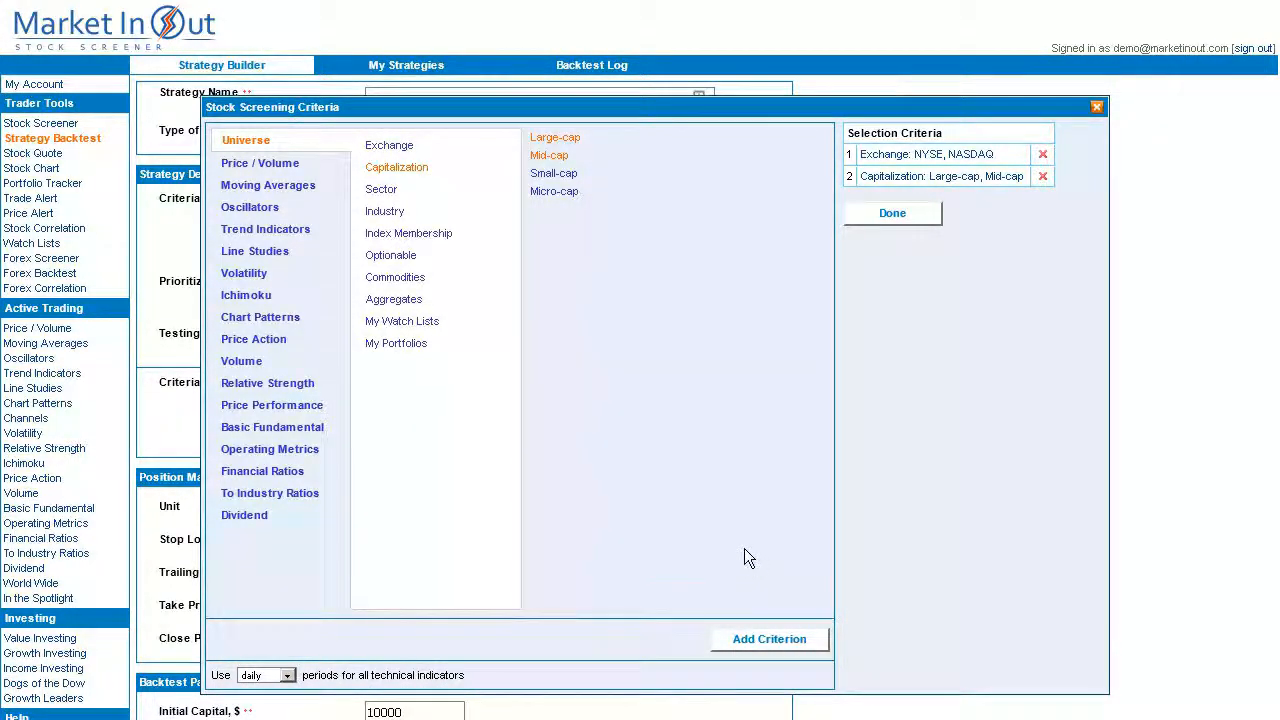
Add SMA(7) Crossed Above SMA(21) and apply the opening criteria.
{"action": "left_click", "coordinate": [293, 188]}
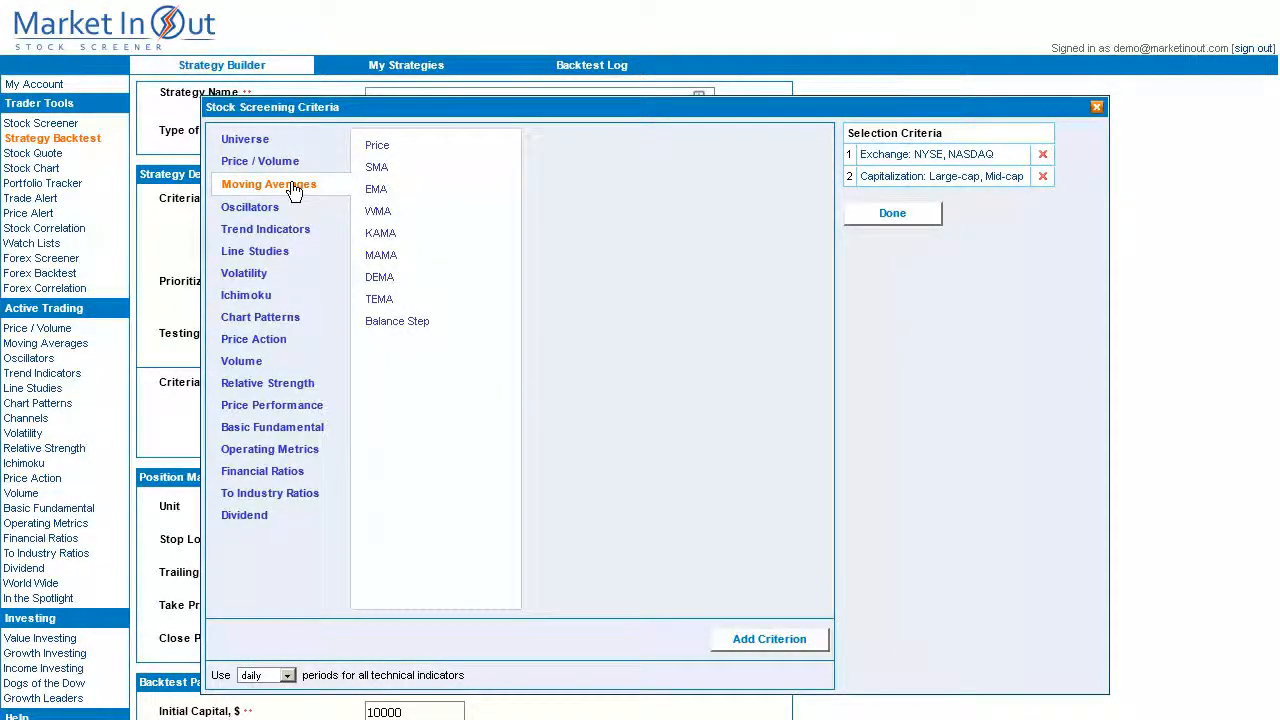
{"action": "left_click", "coordinate": [380, 169]}
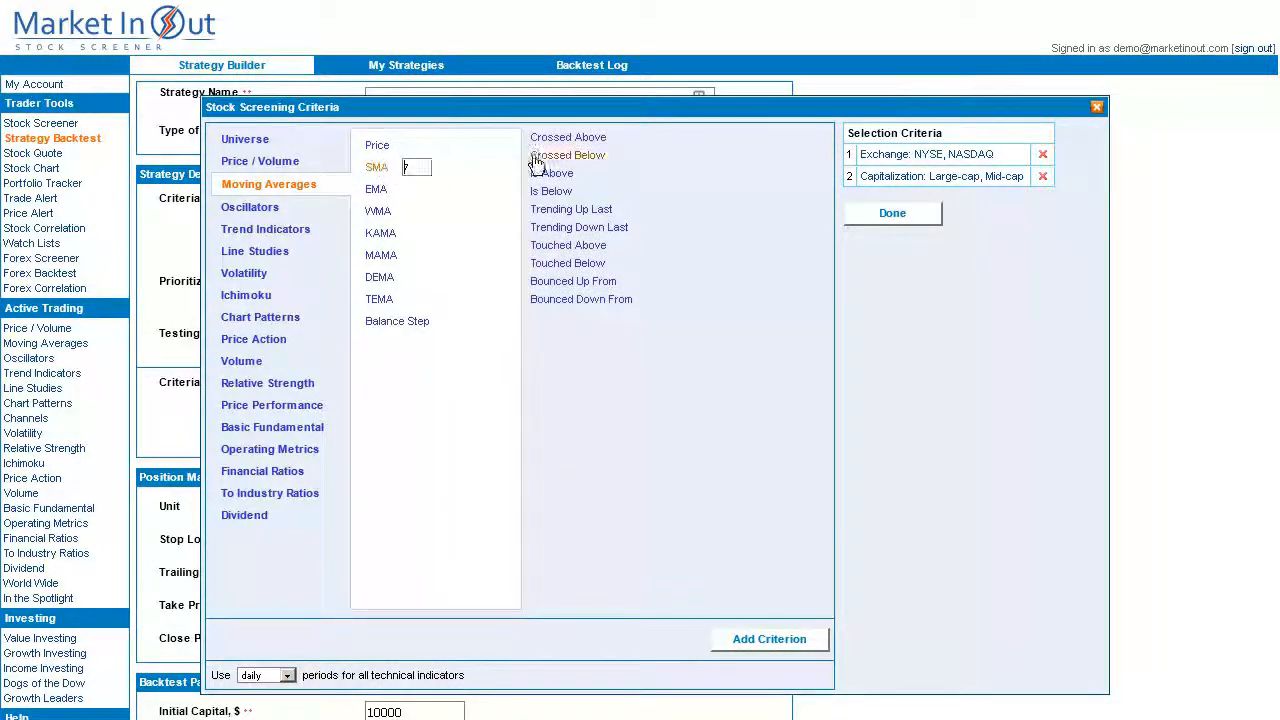
{"action": "left_click", "coordinate": [566, 138]}
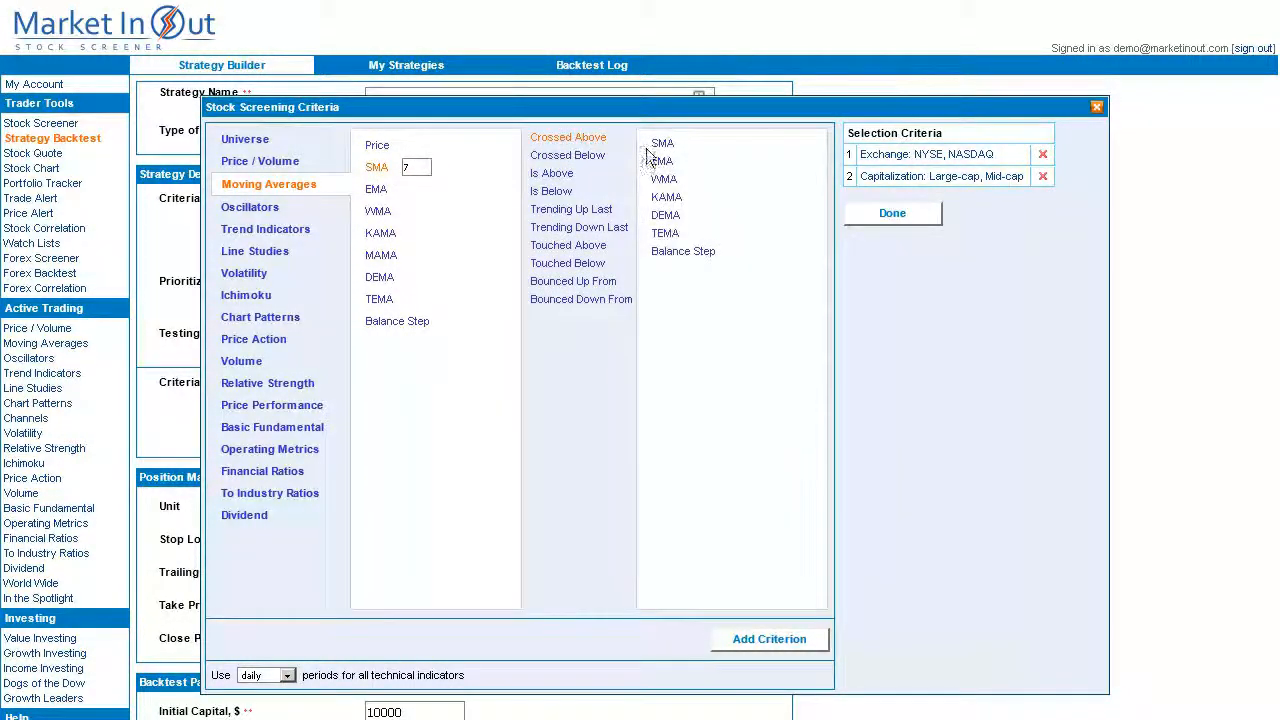
{"action": "left_click", "coordinate": [662, 144]}
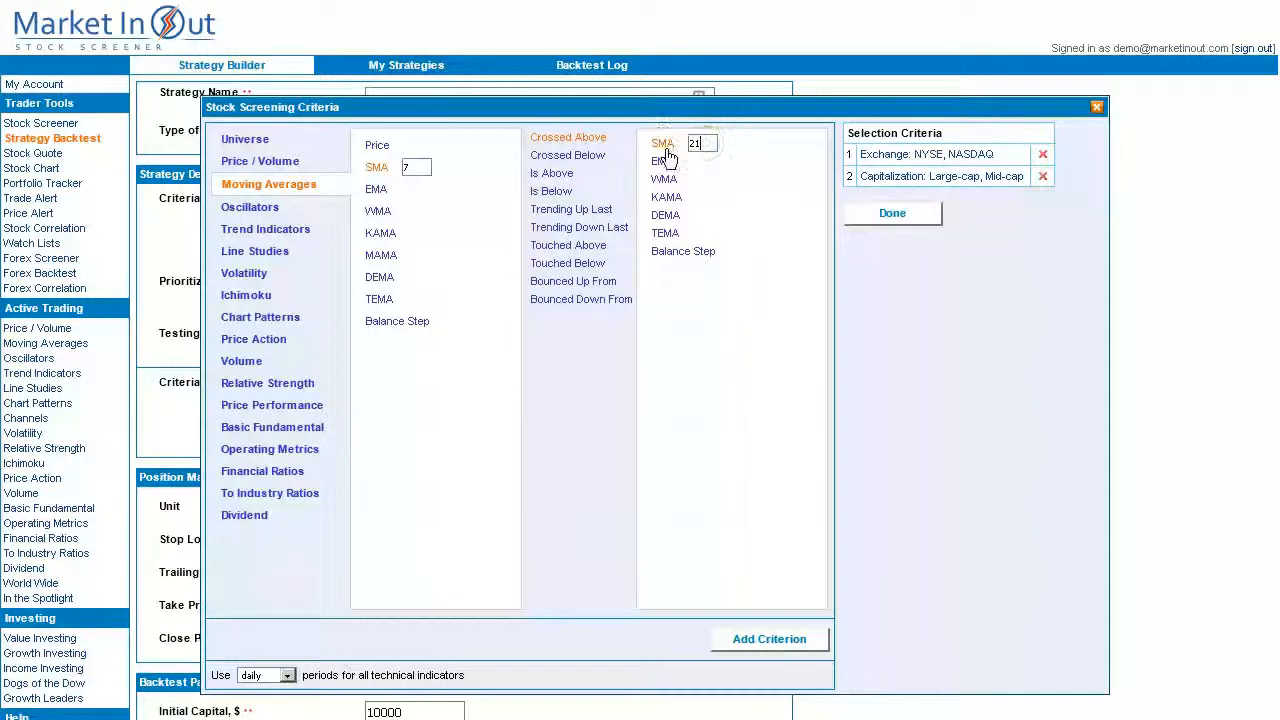
{"action": "left_click", "coordinate": [806, 641]}
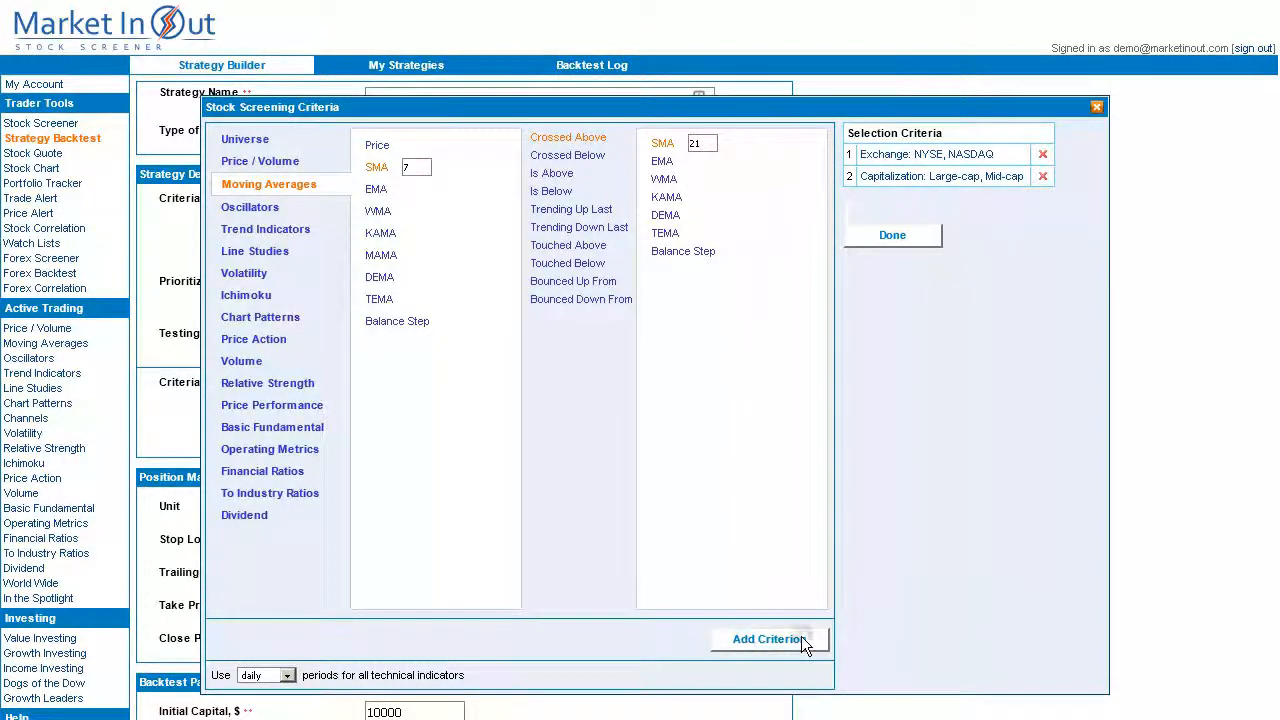
{"action": "left_click", "coordinate": [892, 237]}
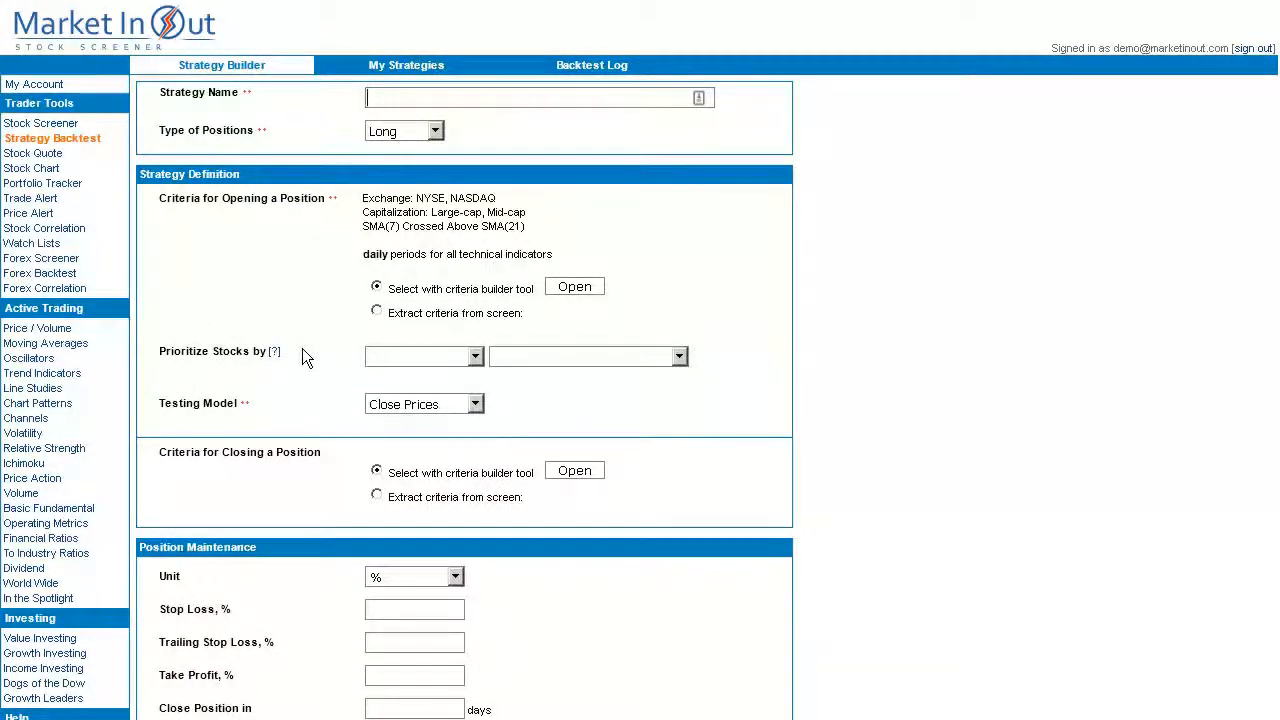
Set Prioritize Stocks by to Highest and Avg Volume.
{"action": "left_click_drag", "start_coordinate": [297, 350], "coordinate": [159, 350]}
{"action": "left_click", "coordinate": [159, 350]}
{"action": "left_click", "coordinate": [476, 357]}
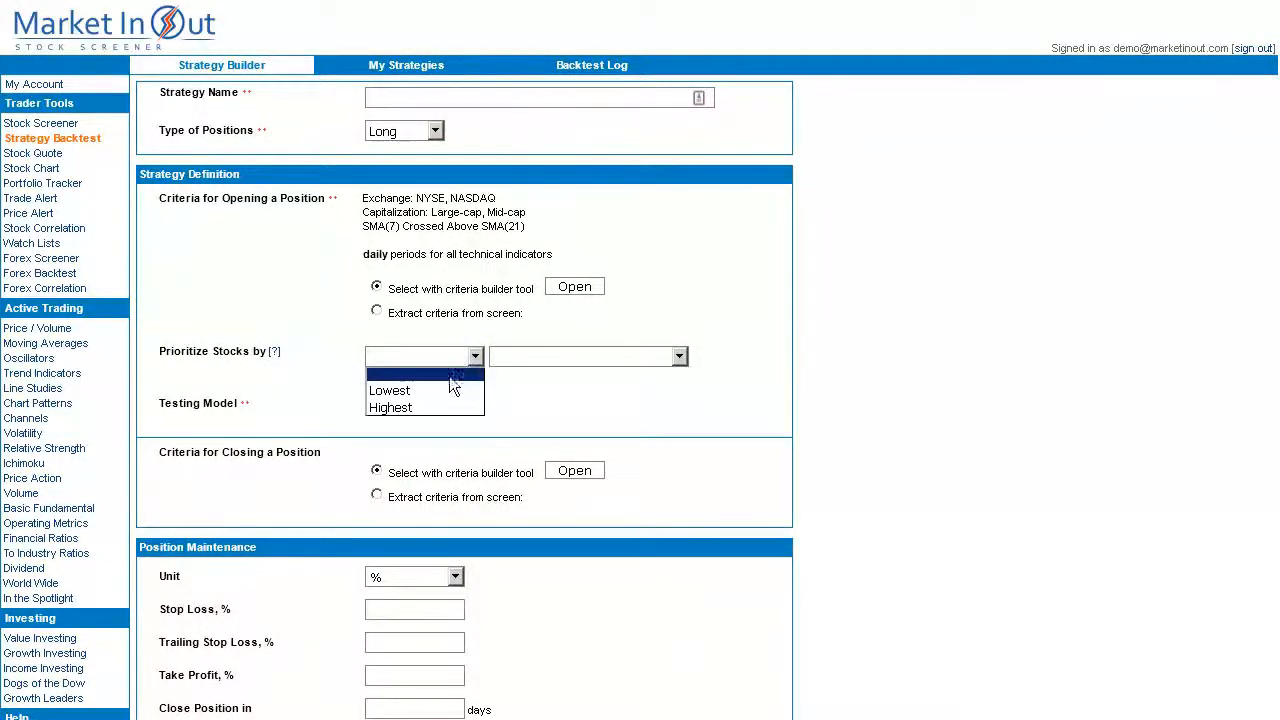
{"action": "left_click", "coordinate": [402, 408]}
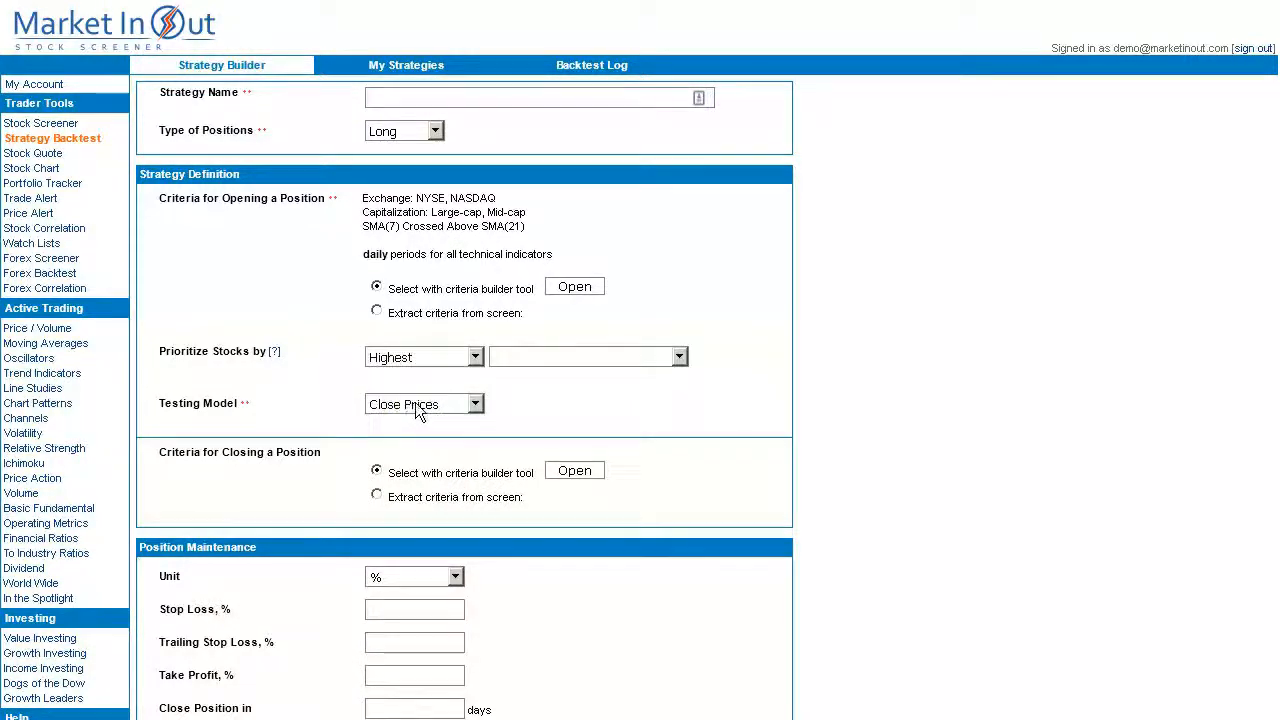
{"action": "left_click", "coordinate": [680, 358]}
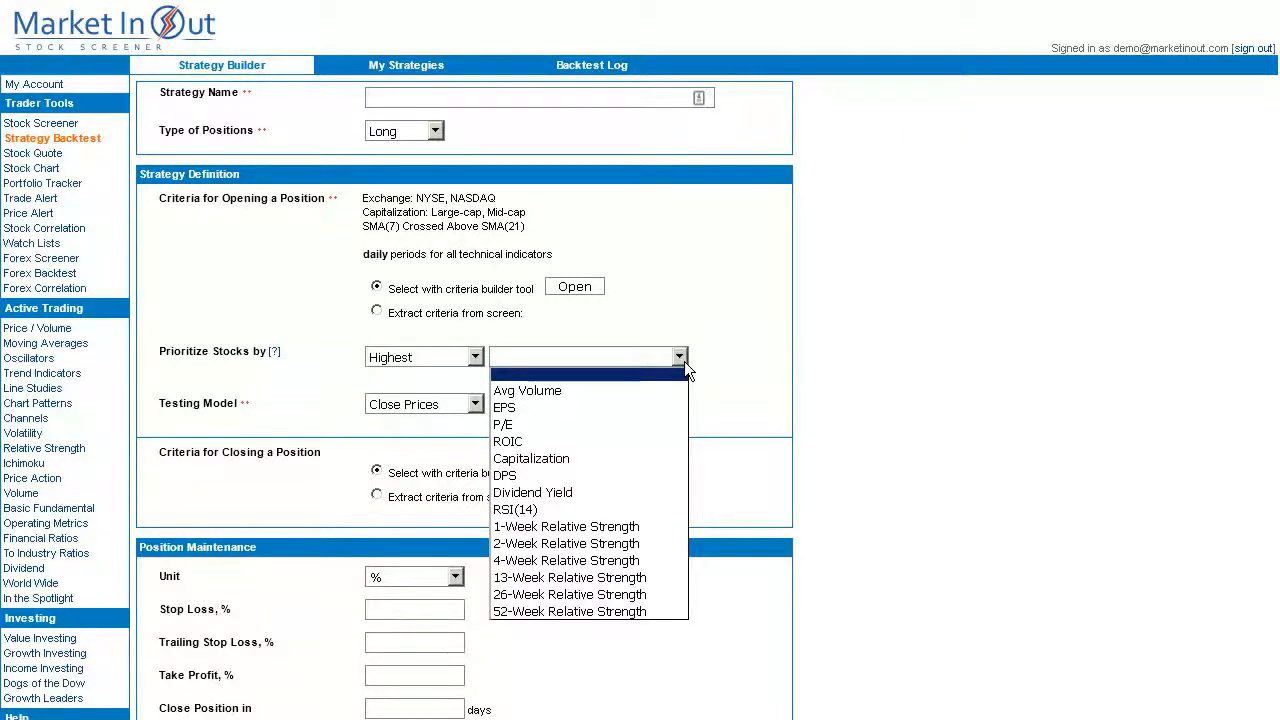
{"action": "left_click", "coordinate": [561, 391]}
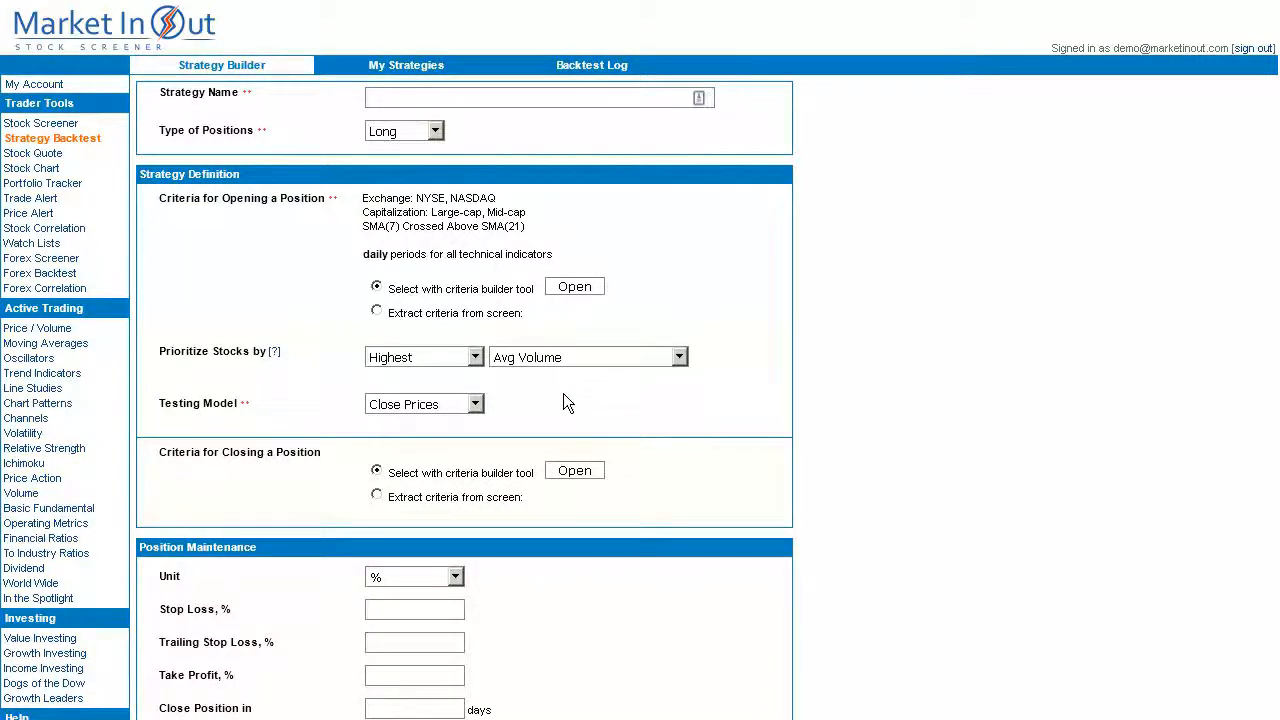
{"action": "left_click", "coordinate": [476, 405]}
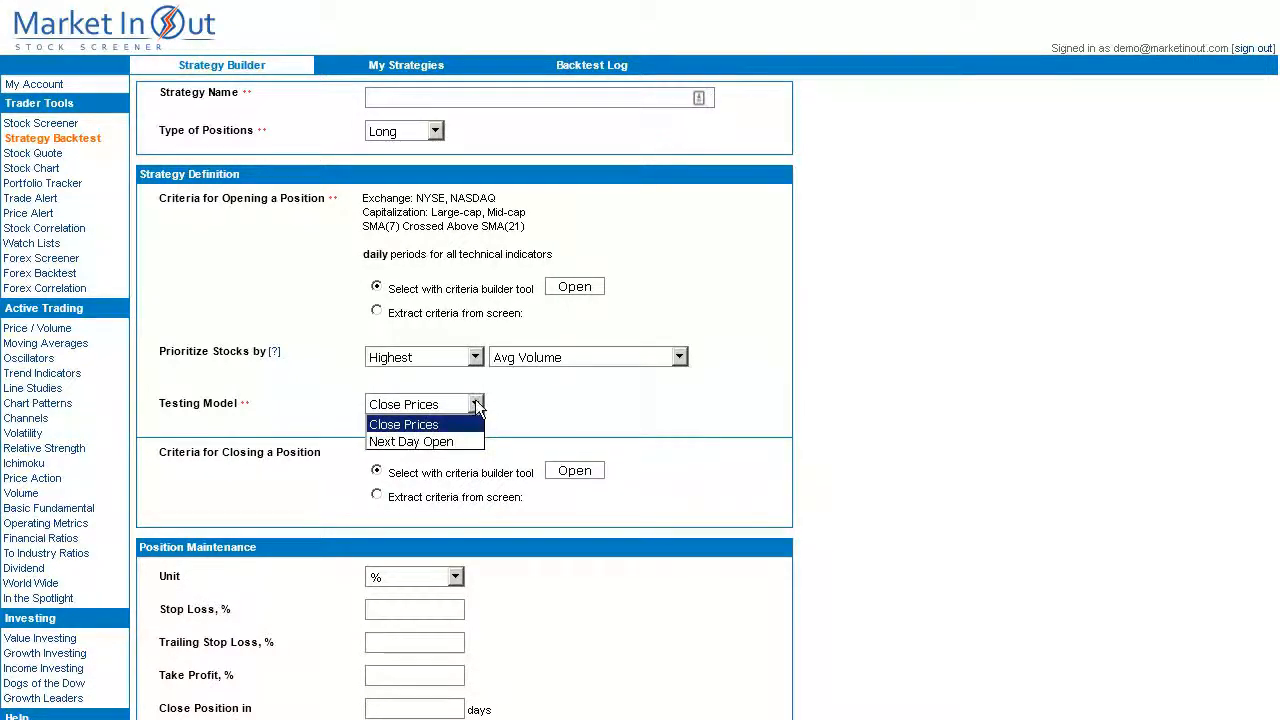
{"action": "left_click", "coordinate": [475, 401]}
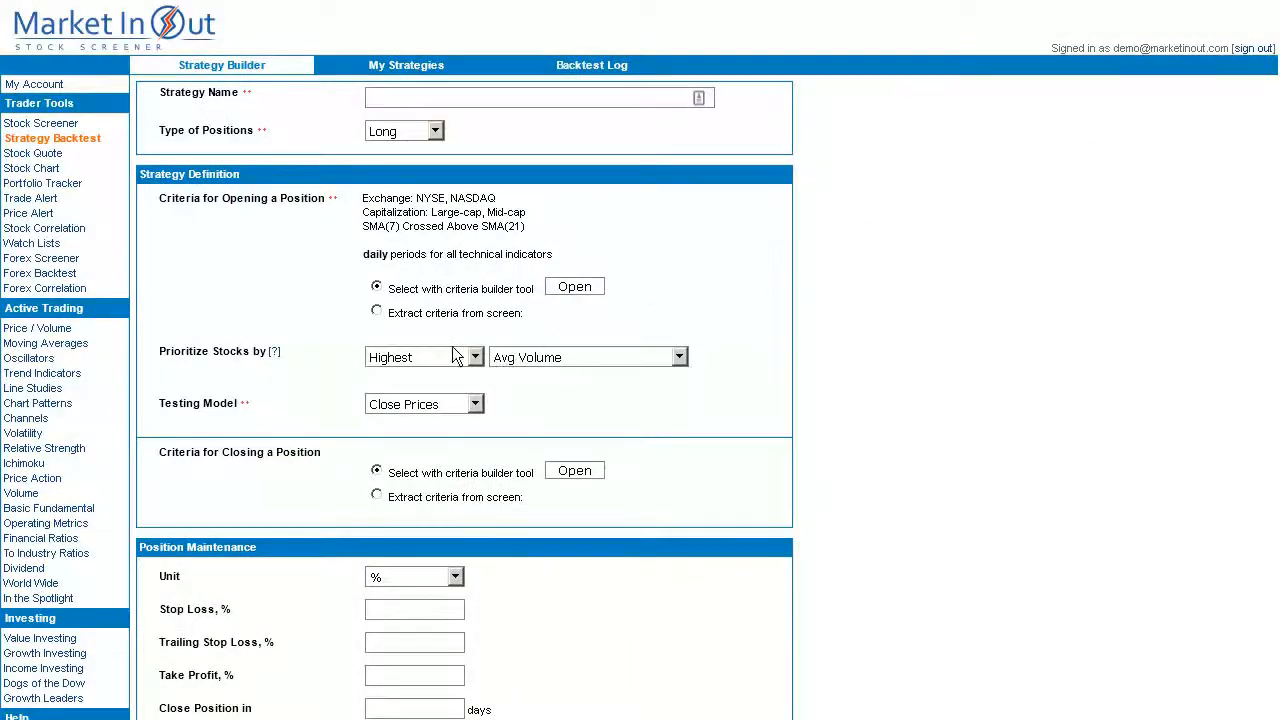
{"action": "left_click", "coordinate": [420, 404]}
{"action": "left_click", "coordinate": [407, 403]}
Add SMA(7) Crossed Below SMA(21) as the closing criterion and return to the strategy form.
{"action": "left_click", "coordinate": [574, 476]}
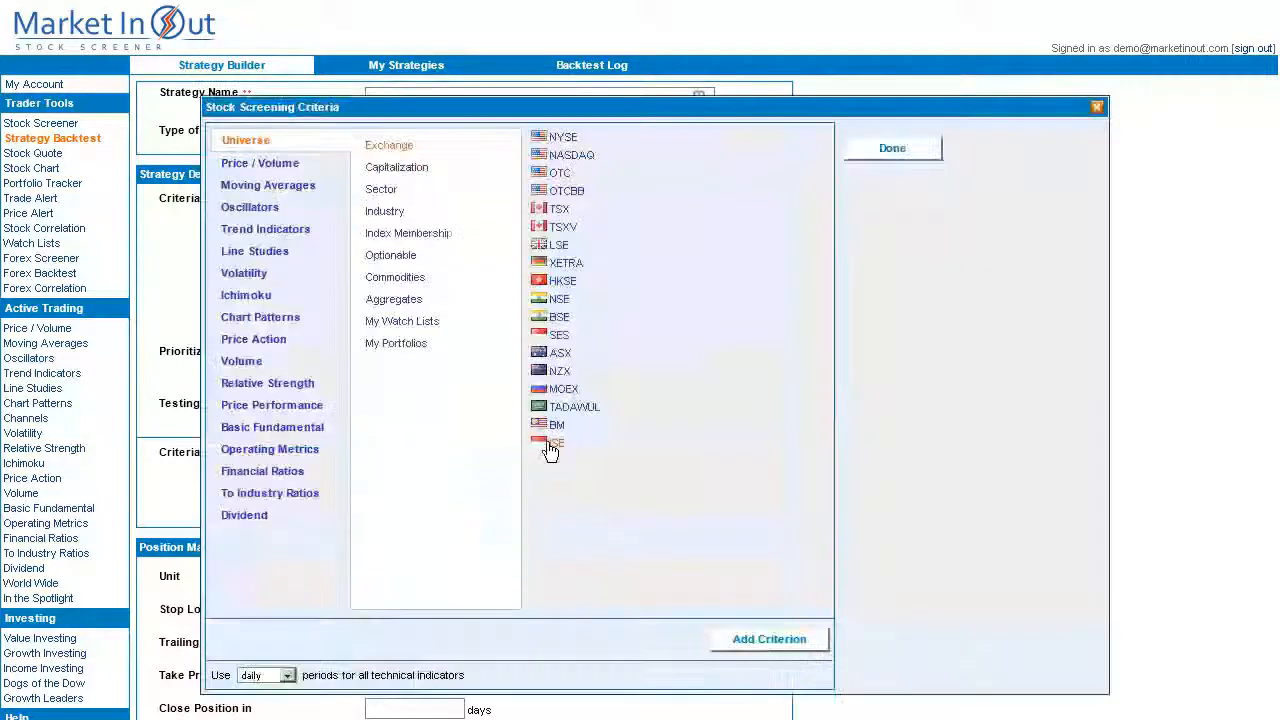
{"action": "left_click", "coordinate": [268, 185]}
{"action": "left_click", "coordinate": [376, 168]}
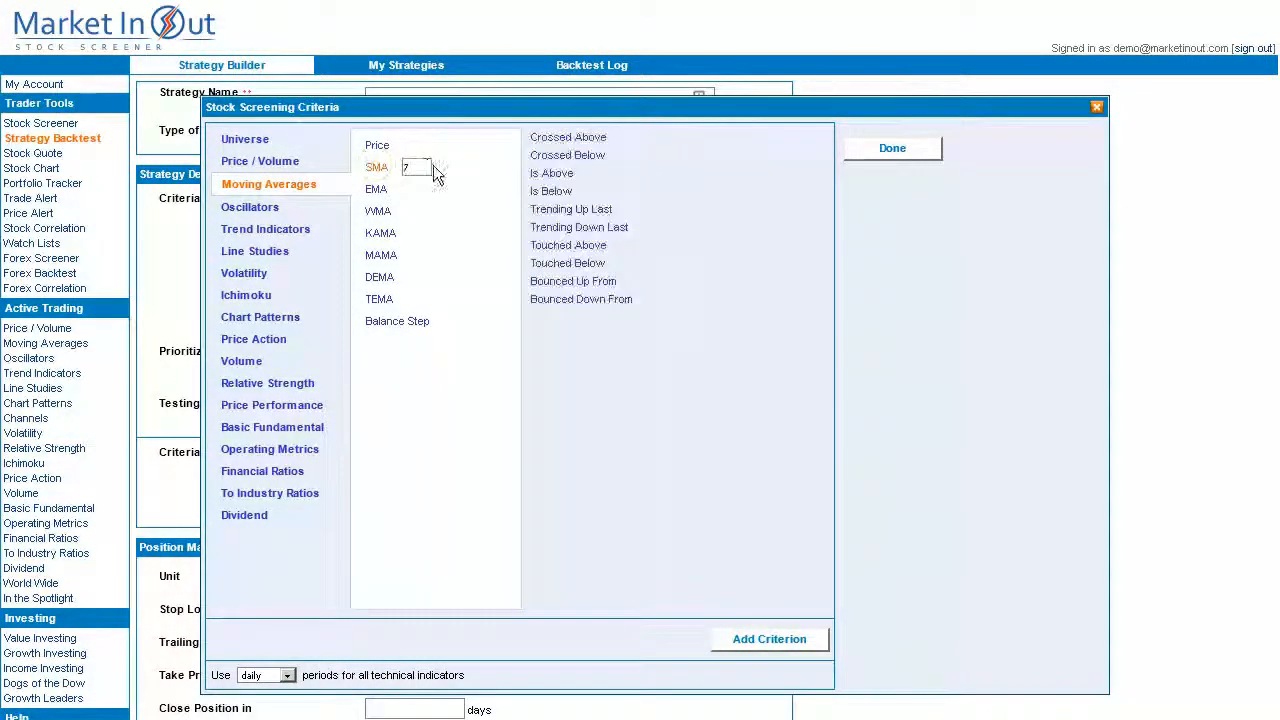
{"action": "left_click", "coordinate": [576, 155]}
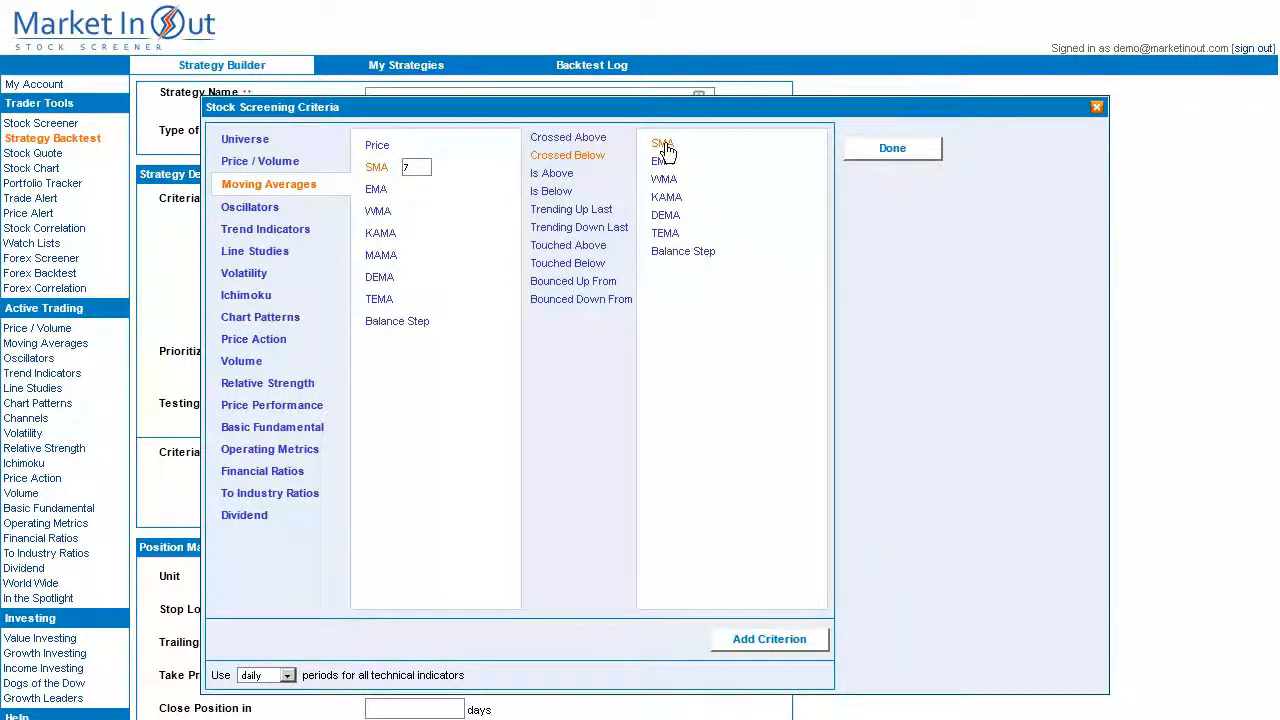
{"action": "left_click", "coordinate": [700, 144]}
{"action": "type", "text": "21"}
{"action": "left_click", "coordinate": [821, 643]}
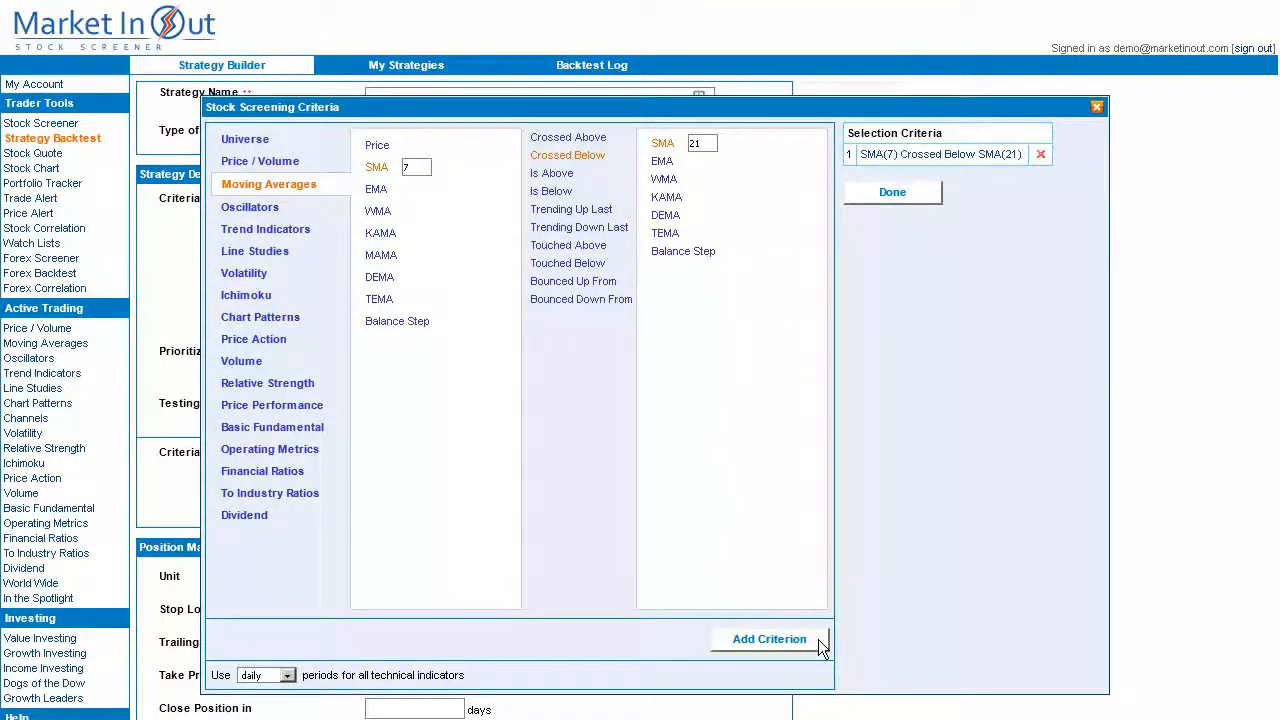
{"action": "left_click", "coordinate": [893, 193]}
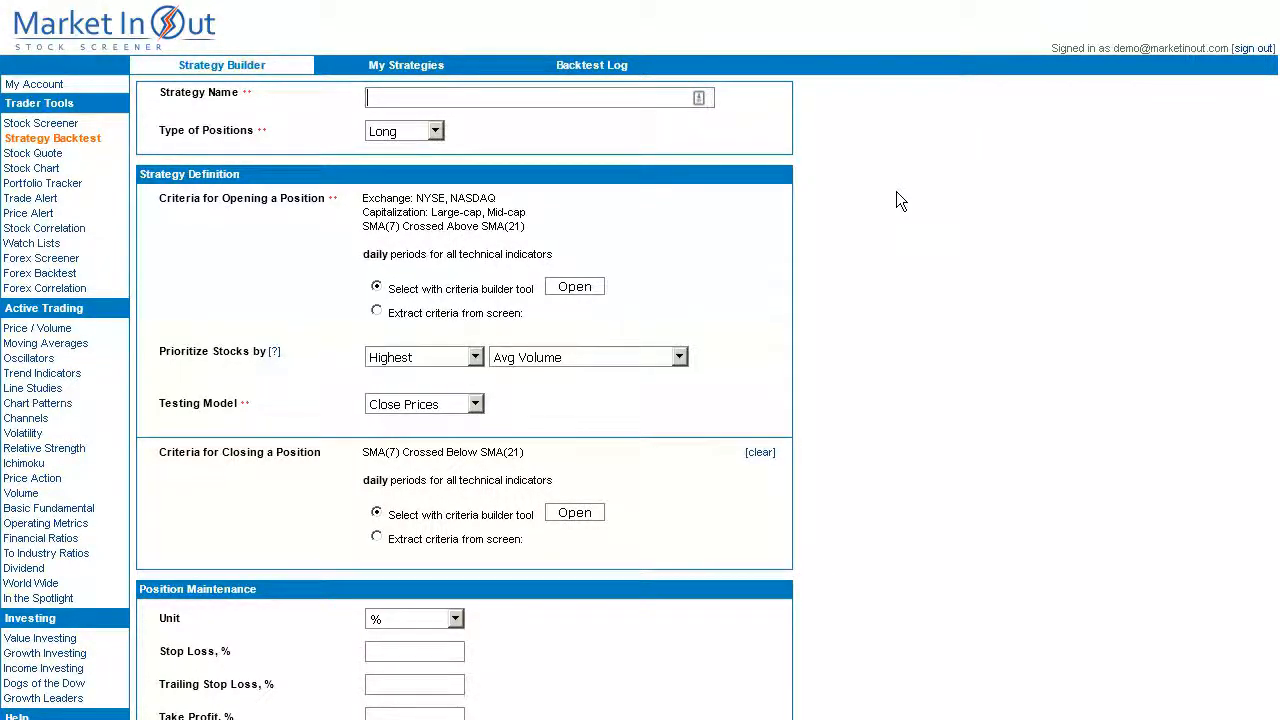
{"action": "scroll", "coordinate": [933, 343], "scroll_direction": "down", "scroll_amount": 4}
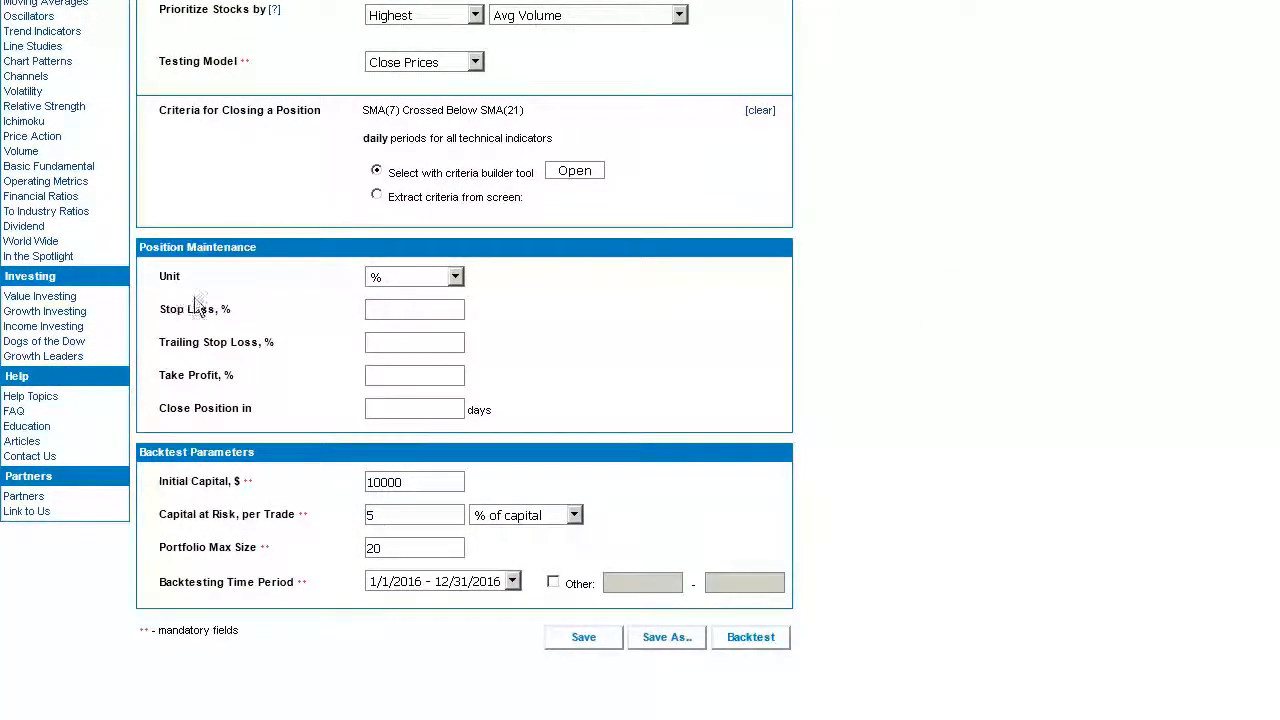
{"action": "left_click", "coordinate": [395, 316]}
{"action": "left_click", "coordinate": [389, 342]}
{"action": "left_click", "coordinate": [390, 374]}
{"action": "left_click", "coordinate": [454, 278]}
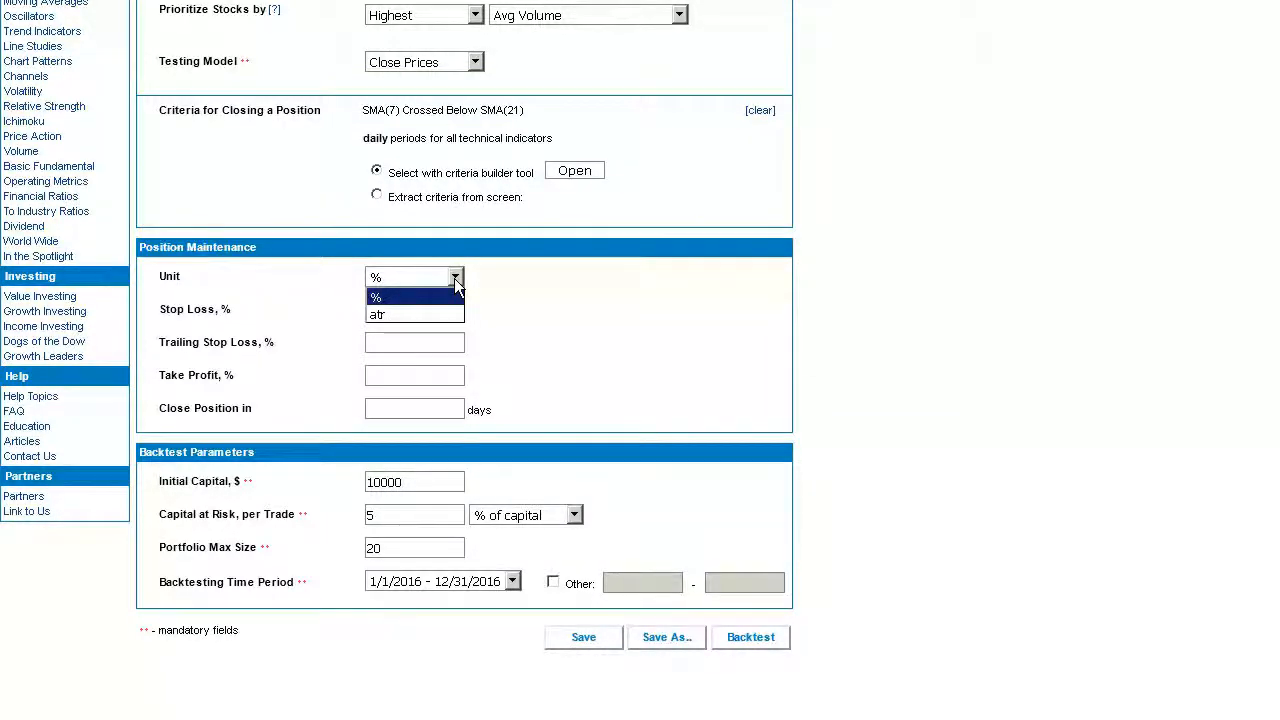
{"action": "left_click", "coordinate": [455, 279]}
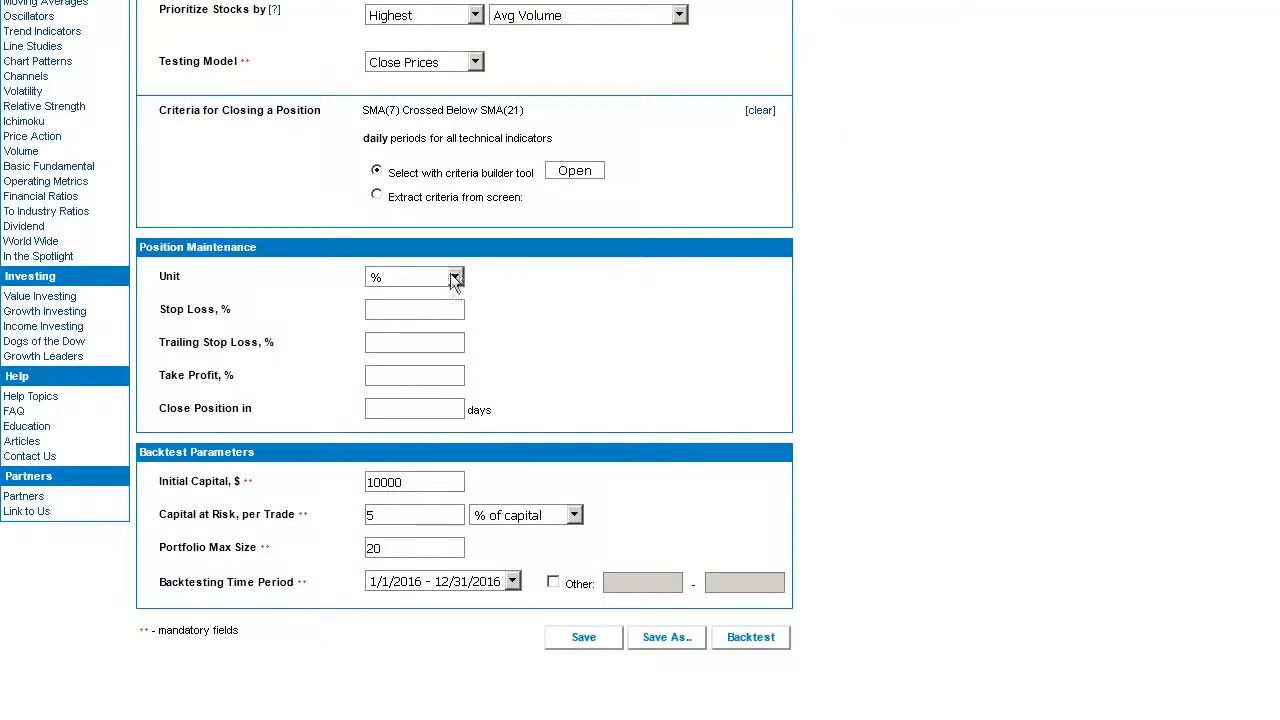
Switch the Position Maintenance unit to atr.
{"action": "left_click", "coordinate": [455, 277]}
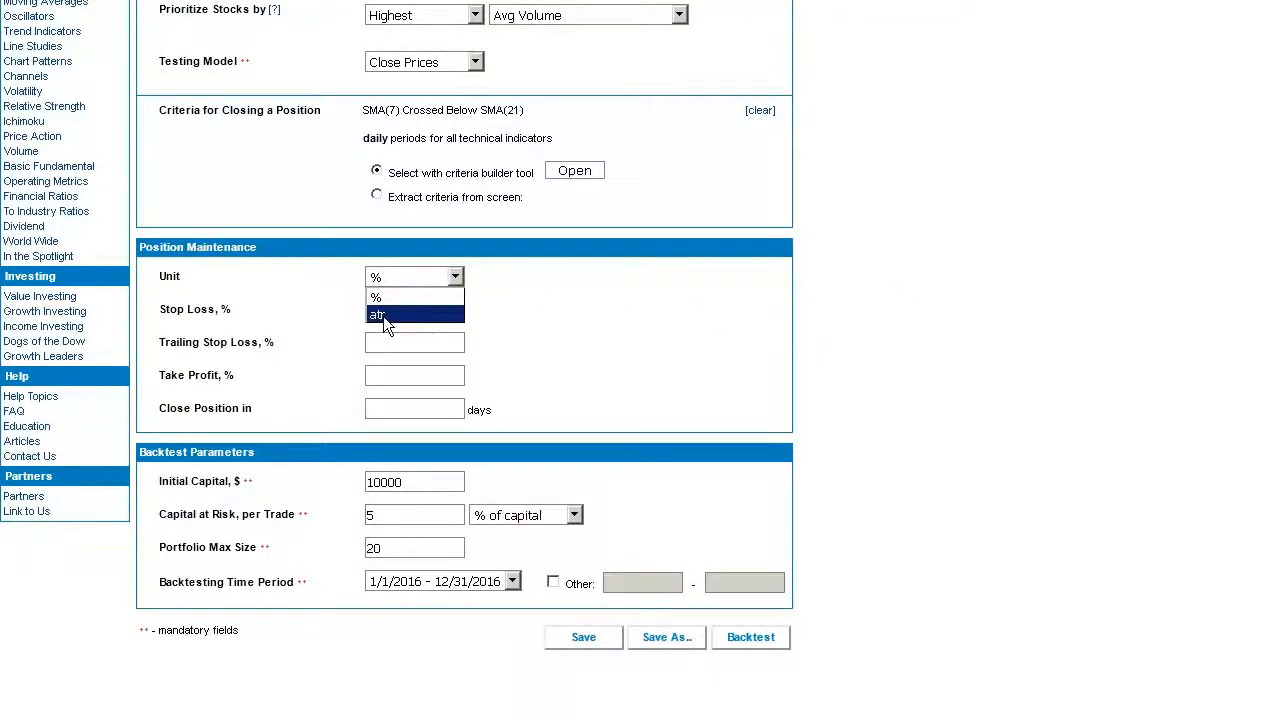
{"action": "left_click", "coordinate": [383, 316]}
Enter a 2 atr stop loss and 10 atr take profit, leaving trailing stop blank.
{"action": "left_click", "coordinate": [404, 311]}
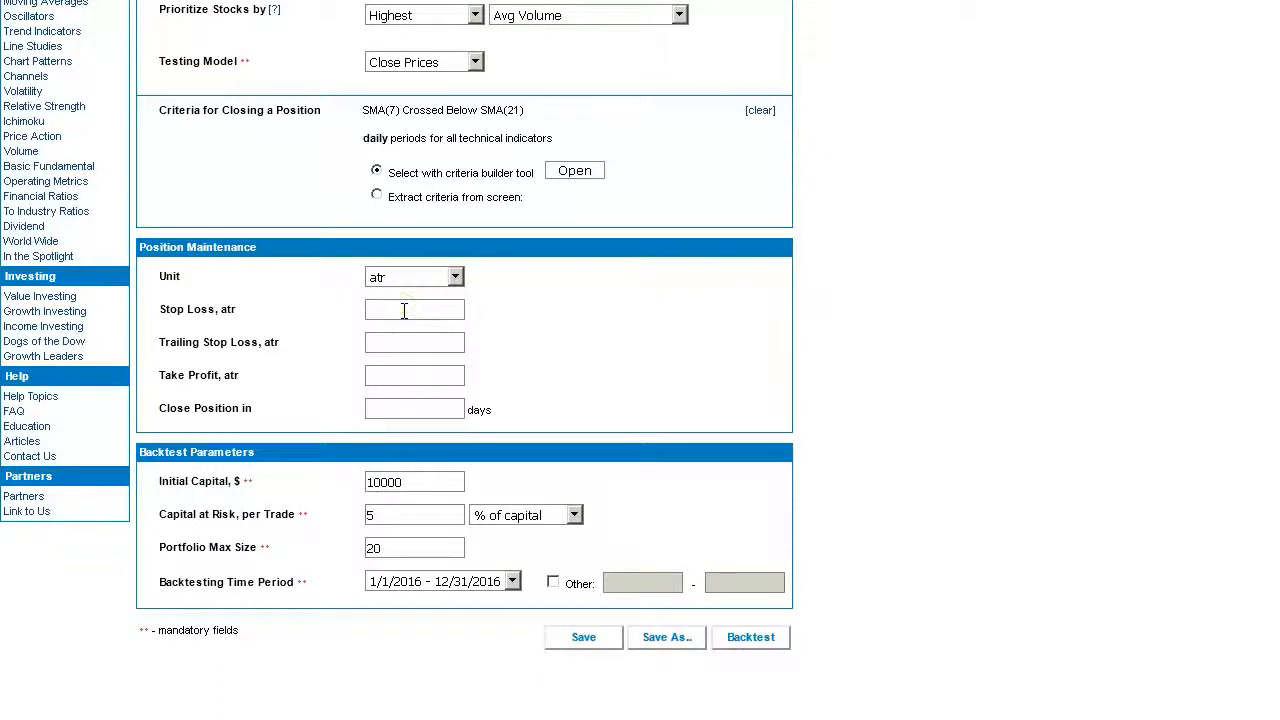
{"action": "type", "text": "2"}
{"action": "left_click", "coordinate": [396, 376]}
{"action": "type", "text": "10"}
{"action": "left_click", "coordinate": [381, 410]}
{"action": "scroll", "coordinate": [637, 442], "scroll_direction": "down", "scroll_amount": 1}
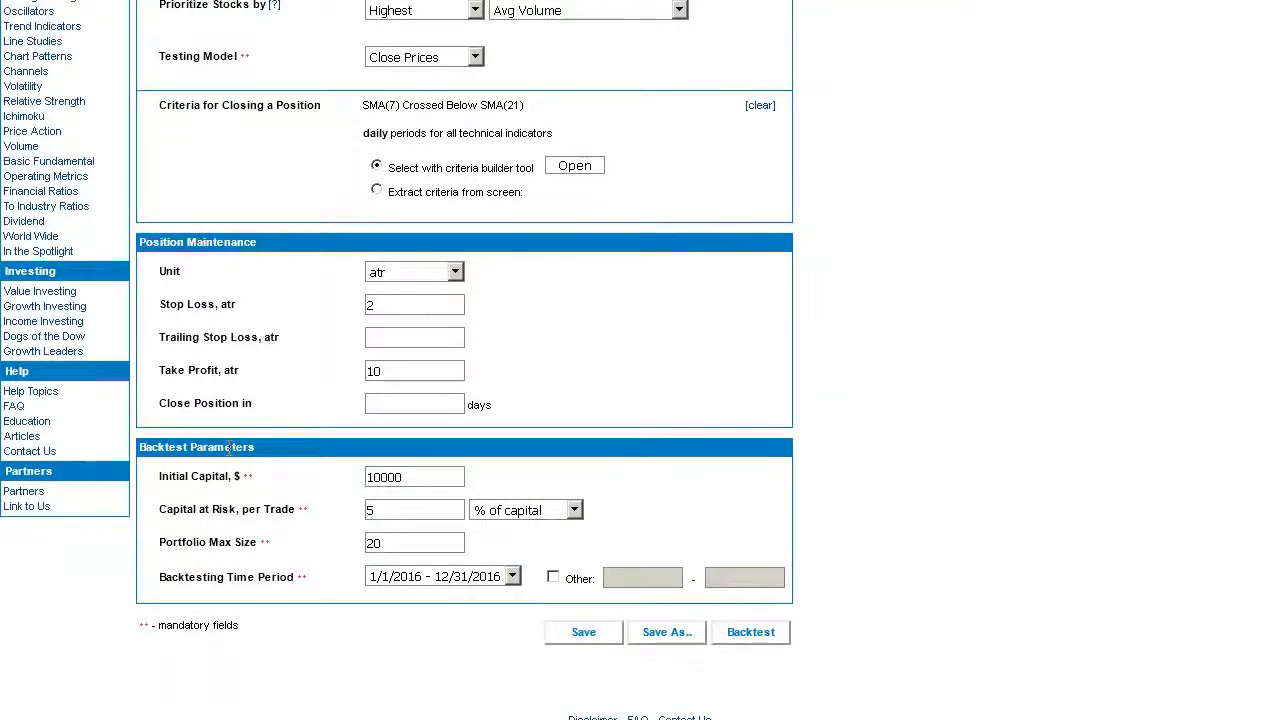
Raise initial capital to 100000, keeping the 1/1/2016 - 12/31/2016 backtesting period.
{"action": "left_click", "coordinate": [437, 475]}
{"action": "type", "text": "0"}
{"action": "left_click", "coordinate": [411, 510]}
{"action": "left_click", "coordinate": [408, 543]}
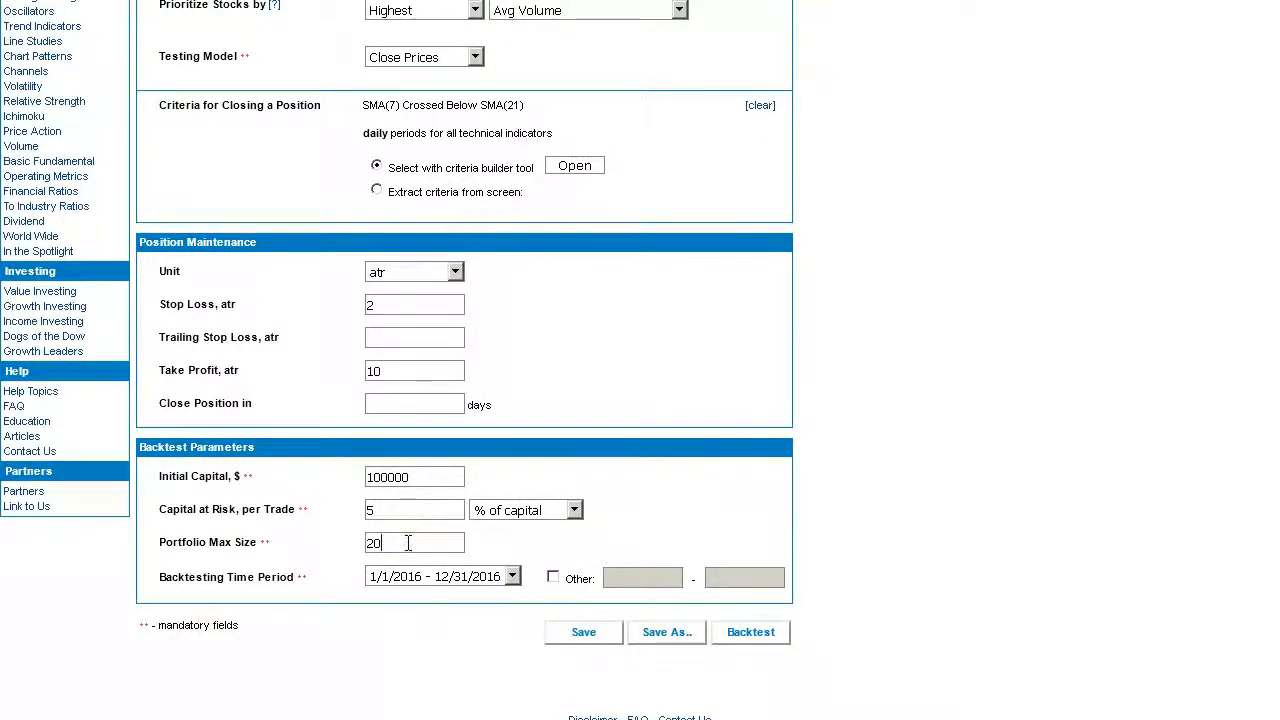
{"action": "left_click", "coordinate": [511, 577]}
{"action": "left_click", "coordinate": [510, 576]}
{"action": "left_click", "coordinate": [389, 510]}
{"action": "scroll", "coordinate": [1088, 445], "scroll_direction": "up", "scroll_amount": 5}
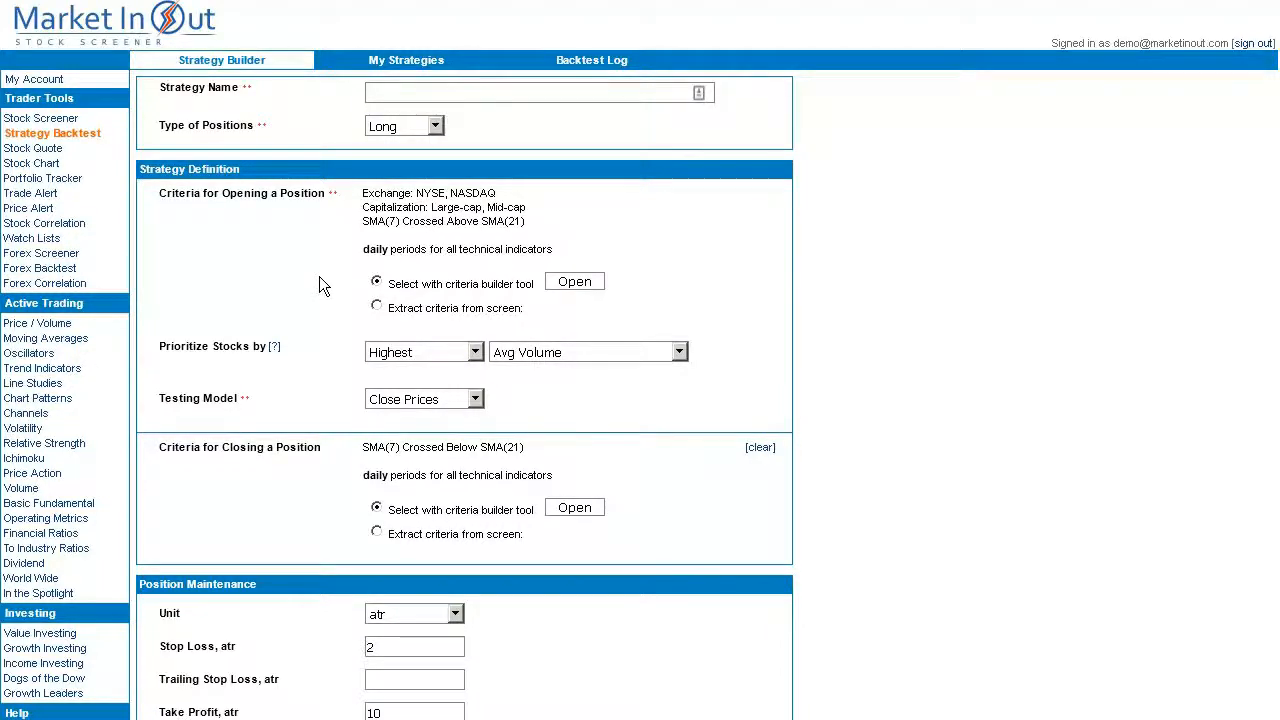
Name the strategy 'Moving Average Crossover' and run the backtest.
{"action": "scroll", "coordinate": [319, 276], "scroll_direction": "up", "scroll_amount": 1}
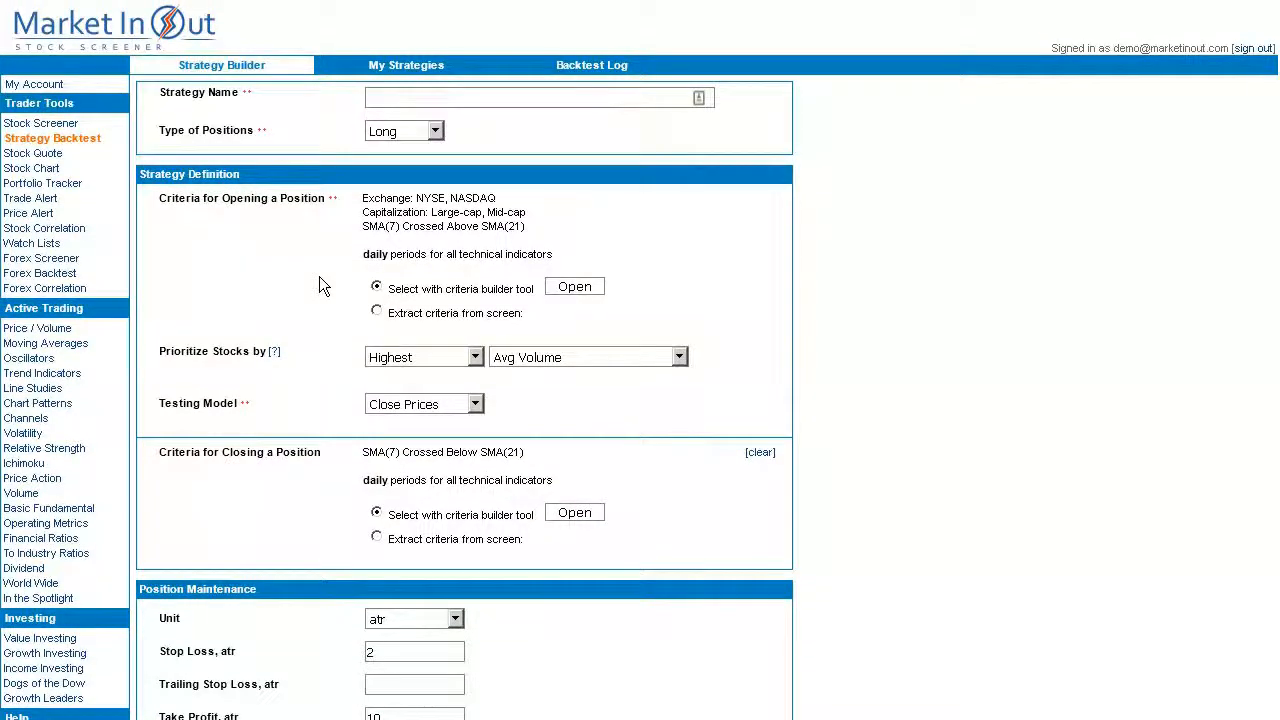
{"action": "left_click", "coordinate": [391, 99]}
{"action": "type", "text": "Moving Average Crossover"}
{"action": "scroll", "coordinate": [846, 284], "scroll_direction": "down", "scroll_amount": 3}
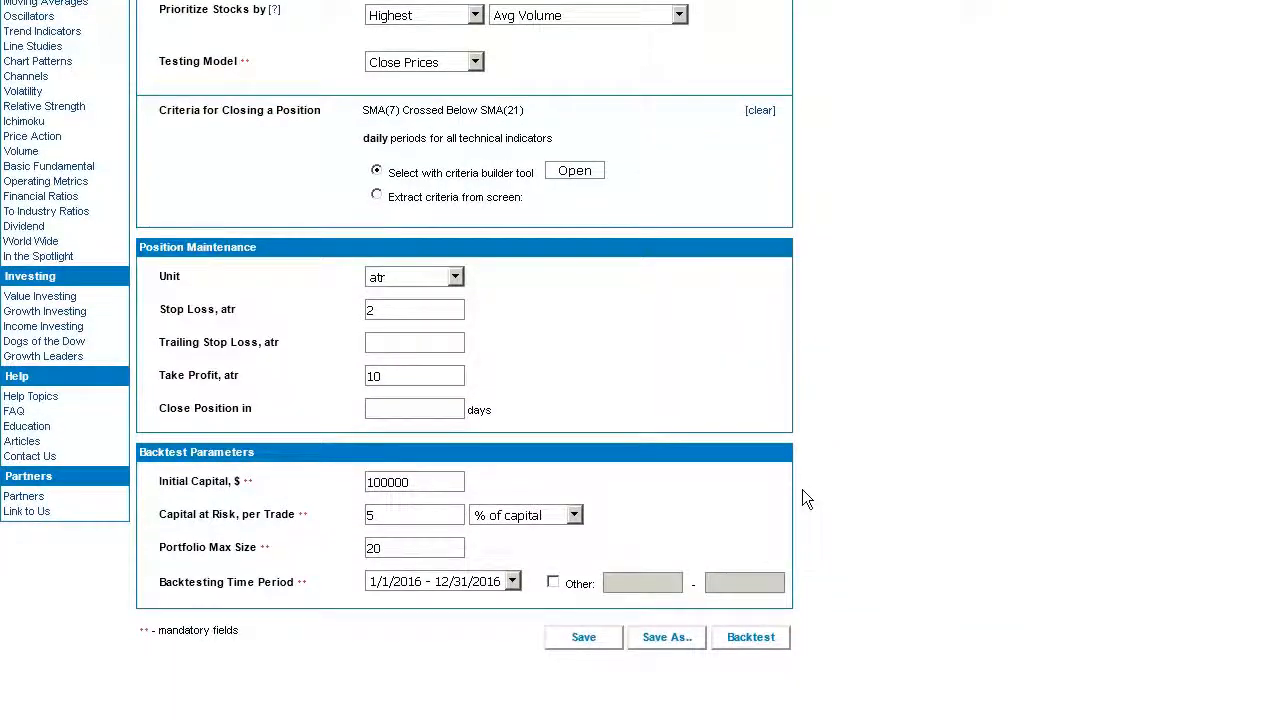
{"action": "left_click", "coordinate": [752, 638]}
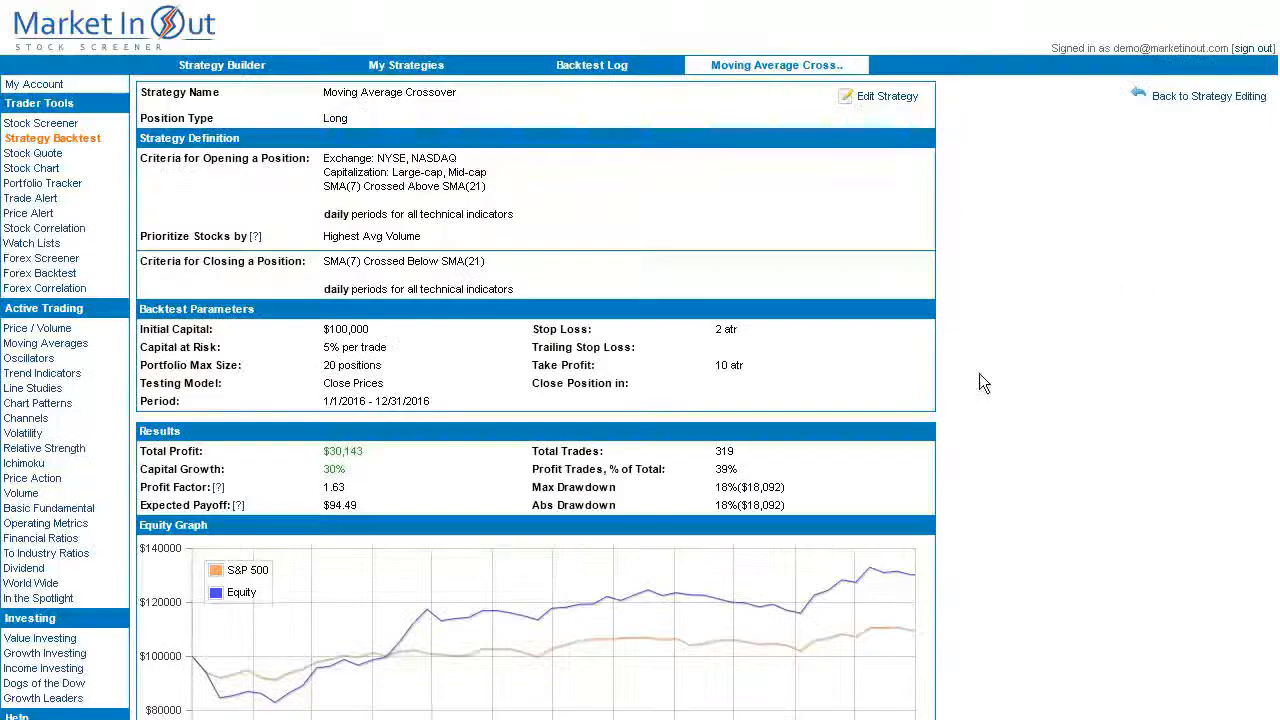
Scroll the results past the Equity Graph down to the Performed Trades table.
{"action": "scroll", "coordinate": [773, 455], "scroll_direction": "down", "scroll_amount": 5}
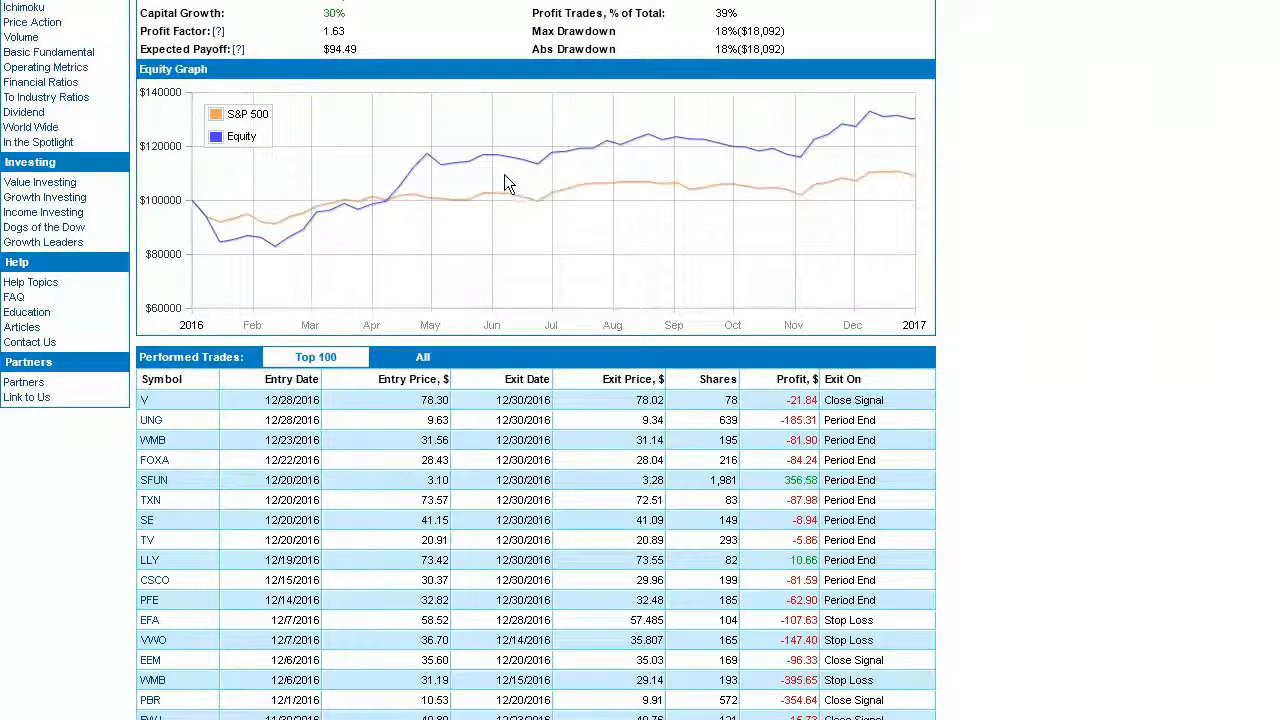
{"action": "scroll", "coordinate": [505, 176], "scroll_direction": "down", "scroll_amount": 3}
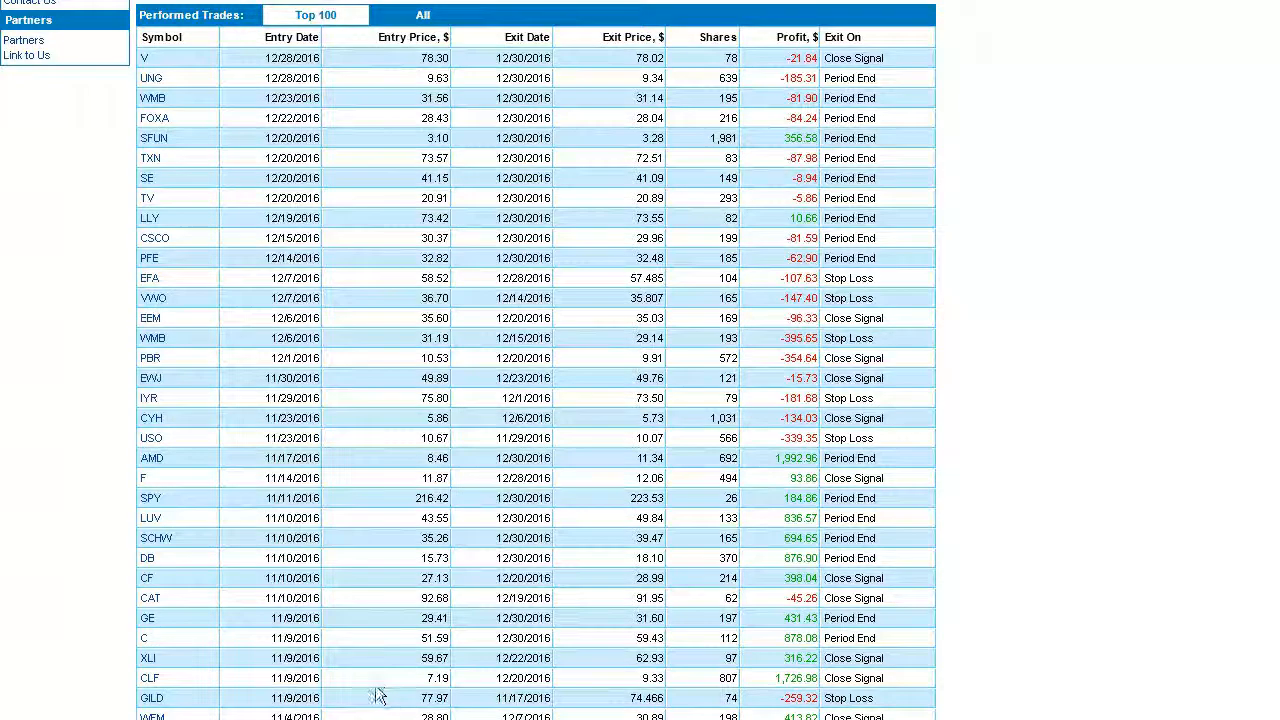
{"action": "left_click", "coordinate": [151, 681]}
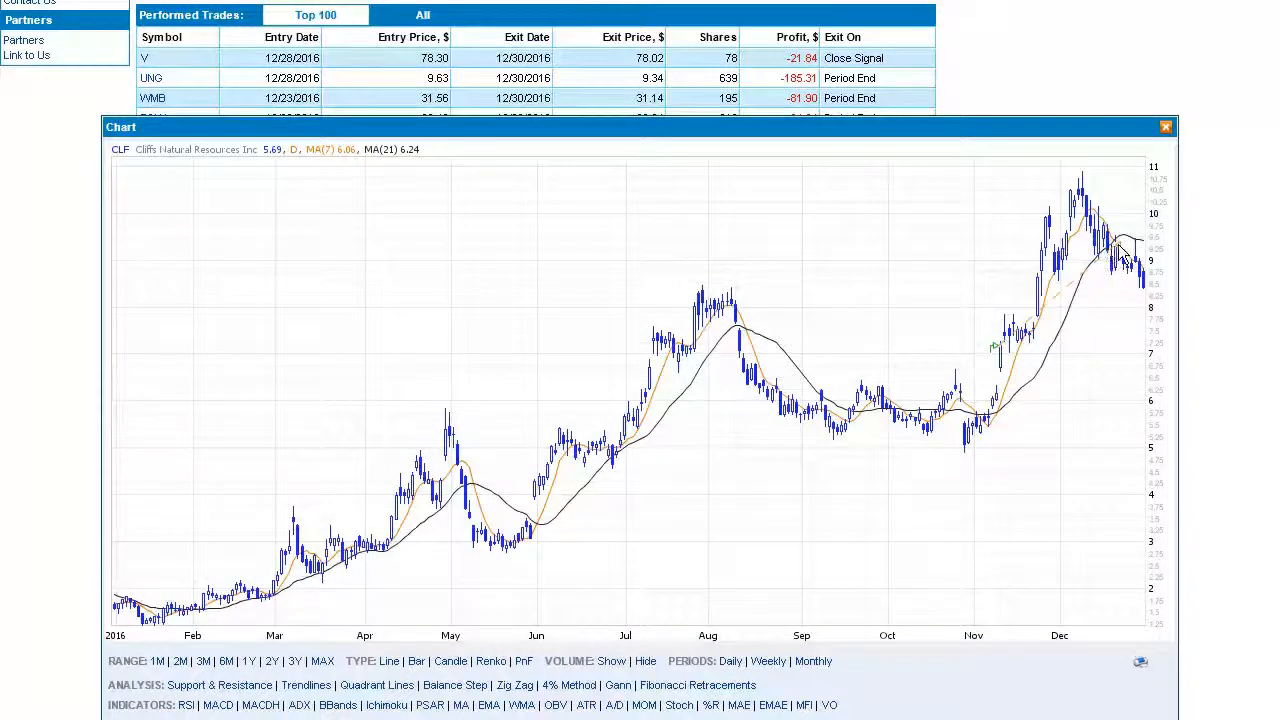
{"action": "left_click", "coordinate": [1166, 127]}
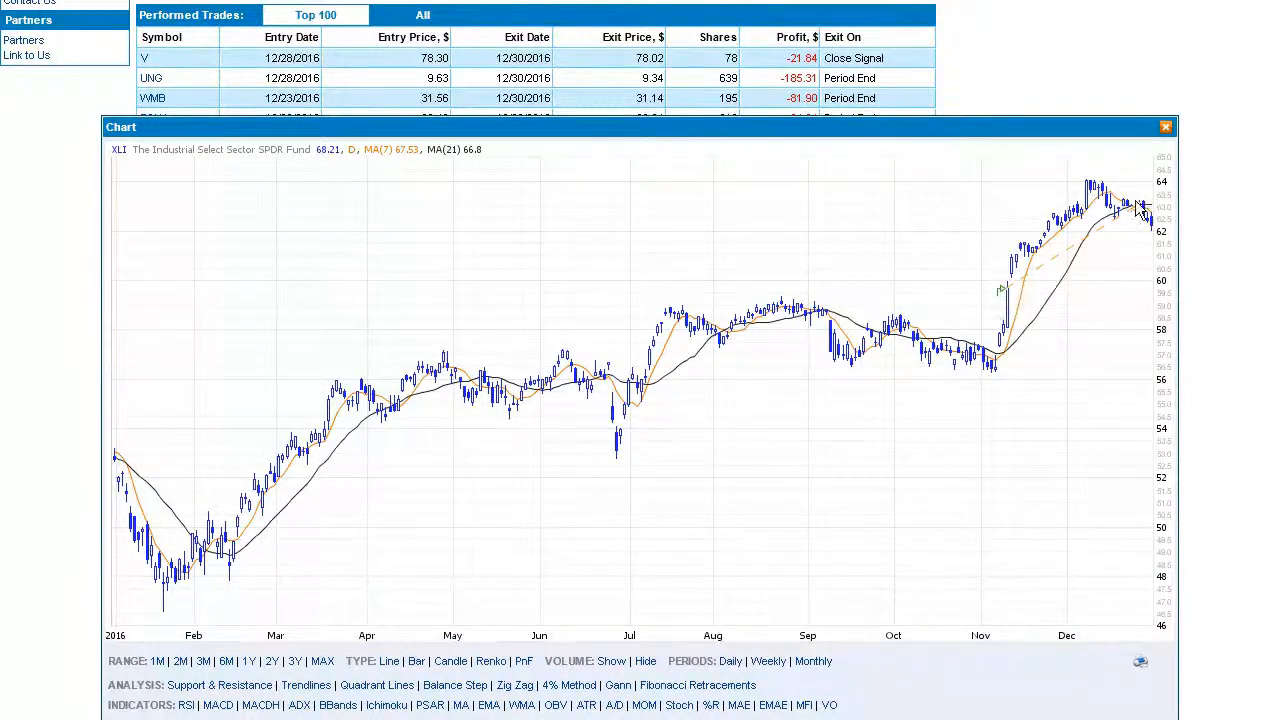
{"action": "key", "text": "Escape"}
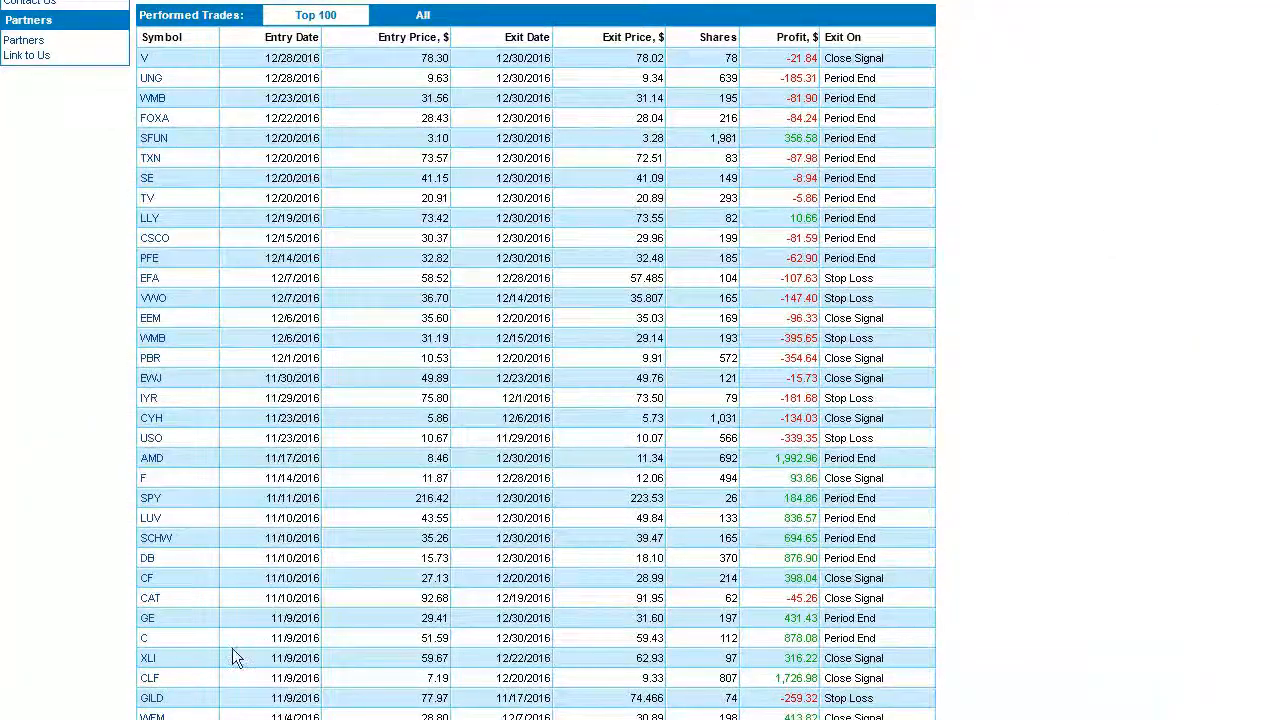
{"action": "left_click", "coordinate": [146, 639]}
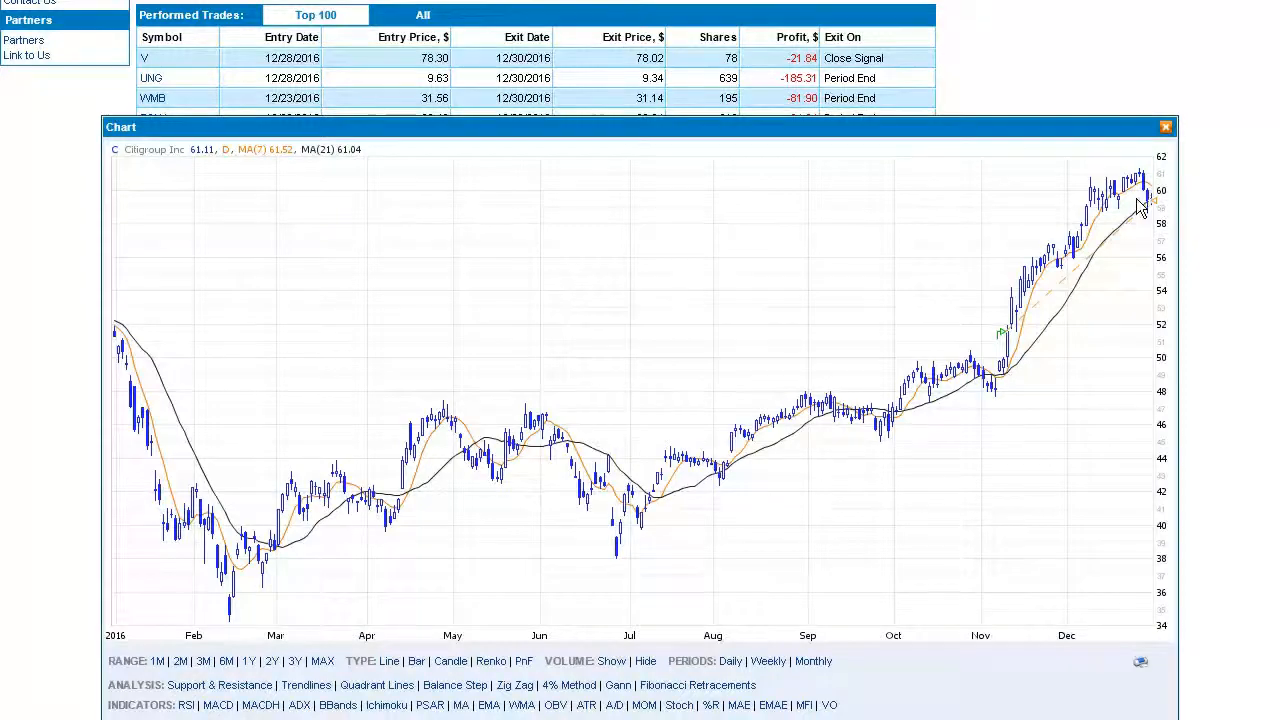
{"action": "key", "text": "Escape"}
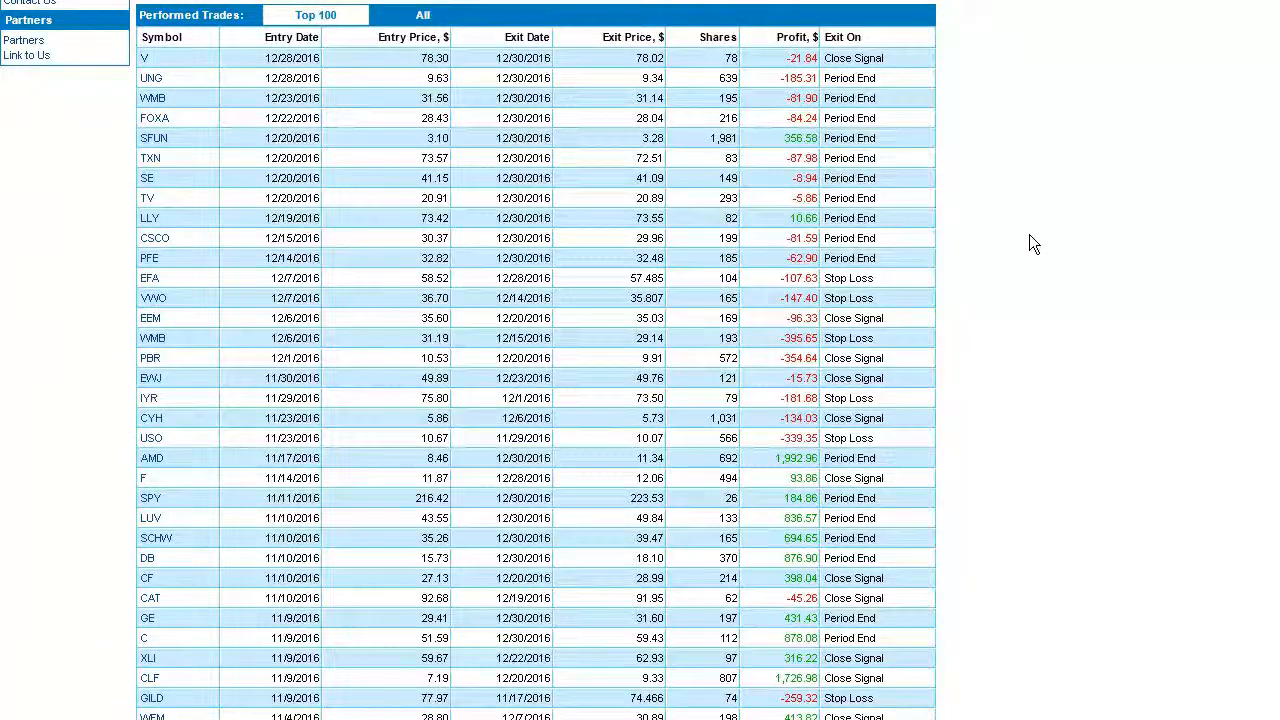
{"action": "scroll", "coordinate": [1029, 234], "scroll_direction": "up", "scroll_amount": 2}
{"action": "scroll", "coordinate": [1033, 241], "scroll_direction": "up", "scroll_amount": 3}
{"action": "scroll", "coordinate": [1036, 241], "scroll_direction": "down", "scroll_amount": 1}
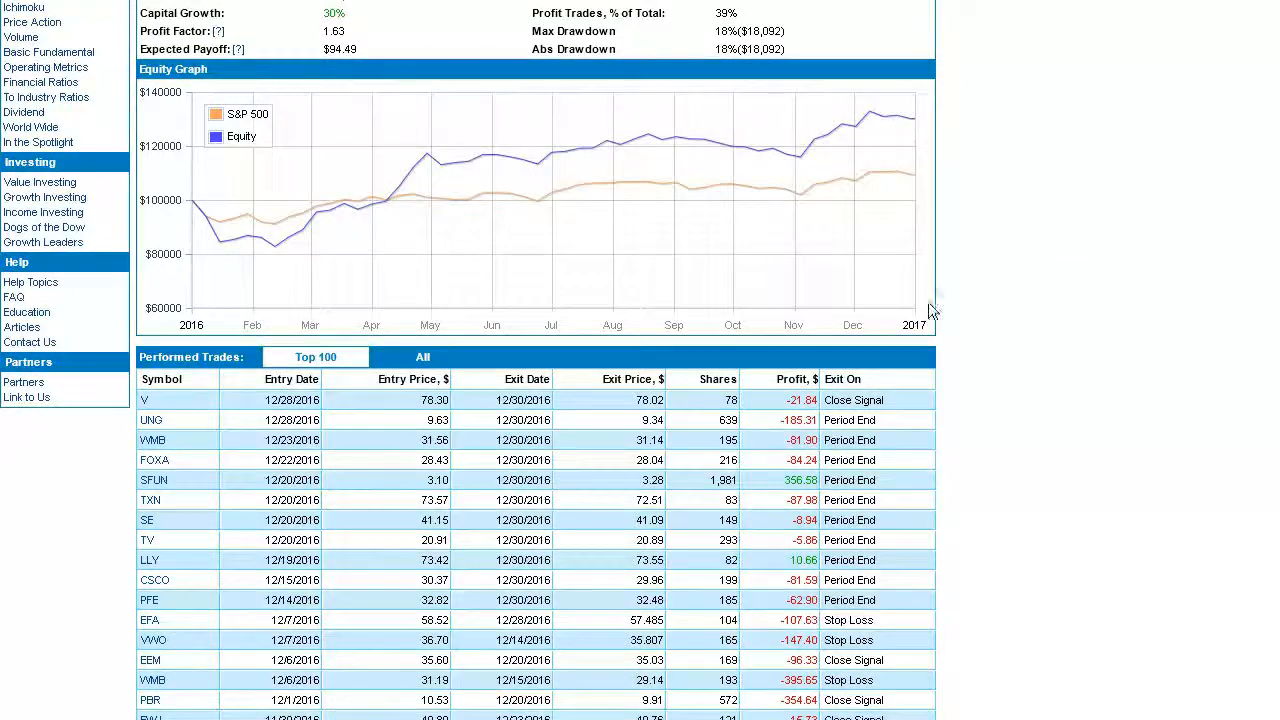
{"action": "left_click_drag", "start_coordinate": [822, 382], "coordinate": [866, 378]}
{"action": "scroll", "coordinate": [884, 395], "scroll_direction": "down", "scroll_amount": 3}
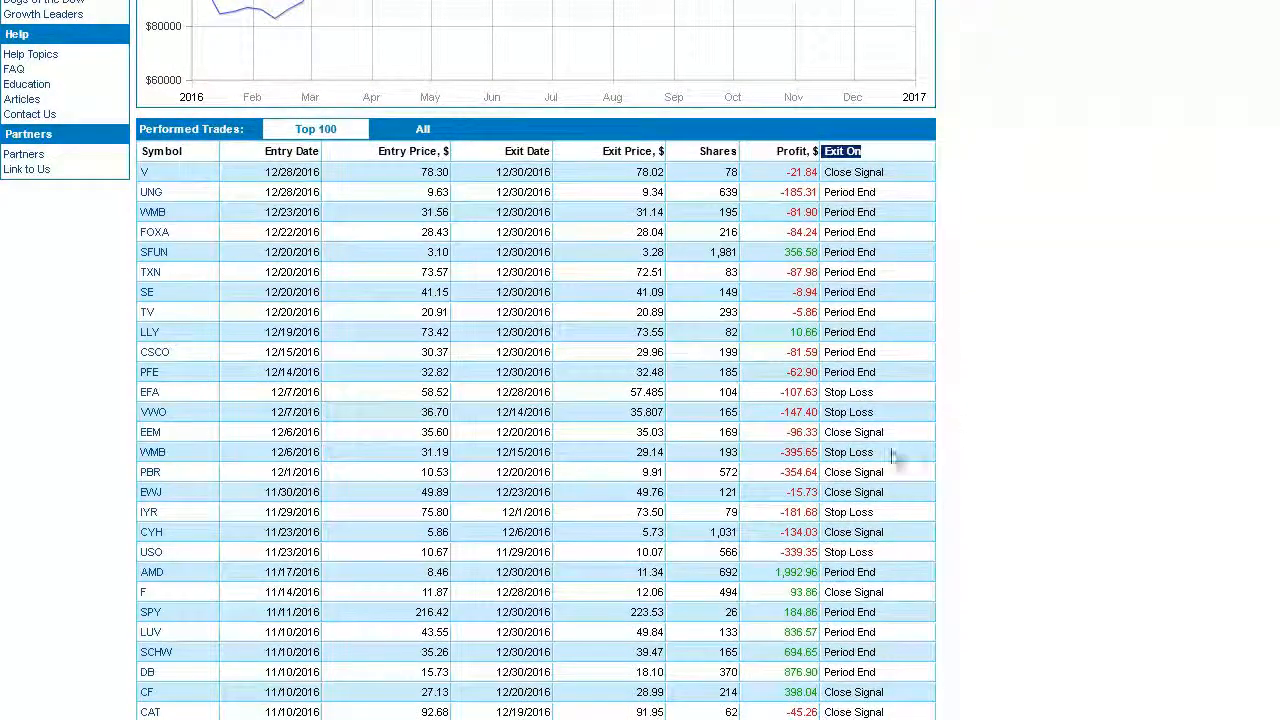
{"action": "left_click_drag", "start_coordinate": [889, 452], "coordinate": [826, 458]}
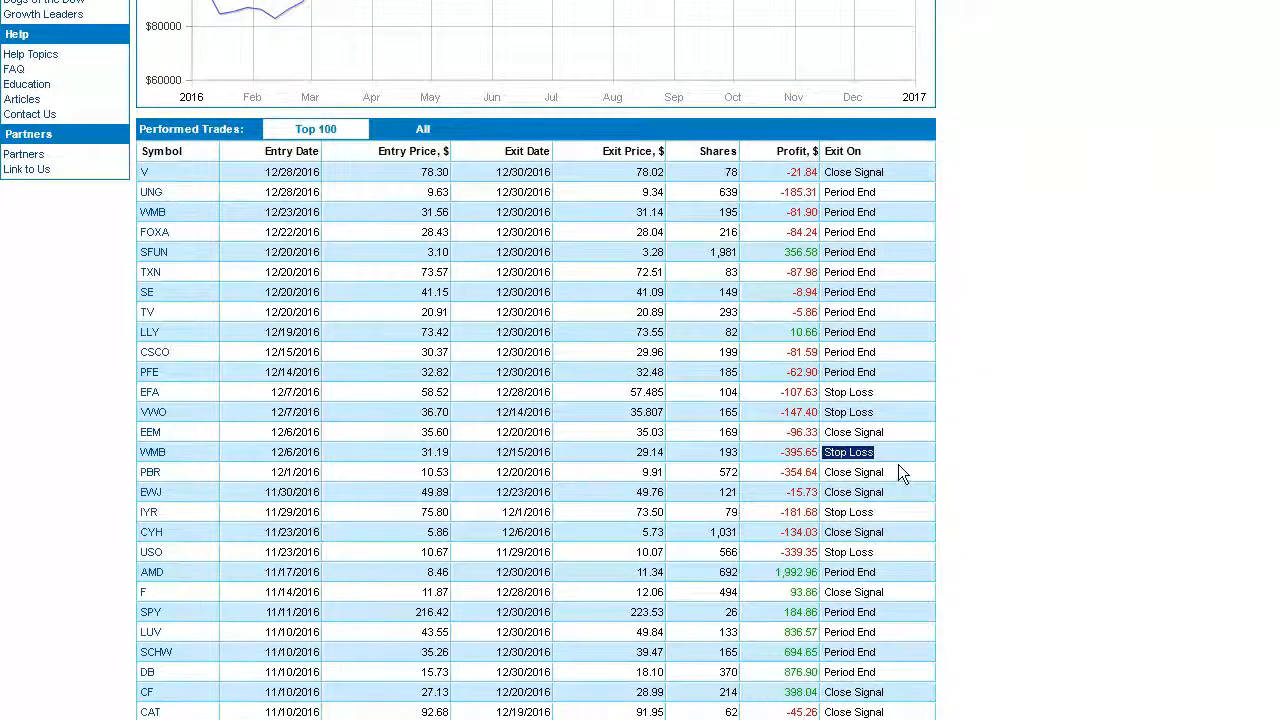
{"action": "scroll", "coordinate": [899, 464], "scroll_direction": "down", "scroll_amount": 1}
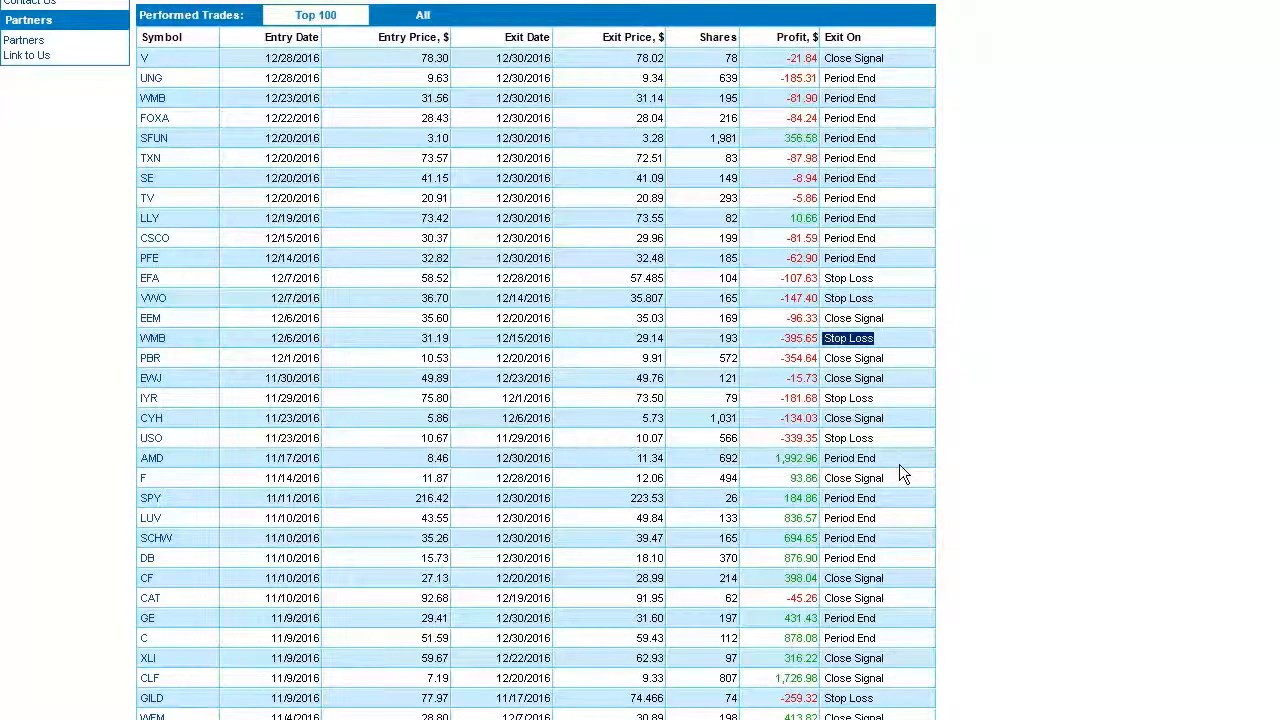
{"action": "scroll", "coordinate": [899, 465], "scroll_direction": "down", "scroll_amount": 1}
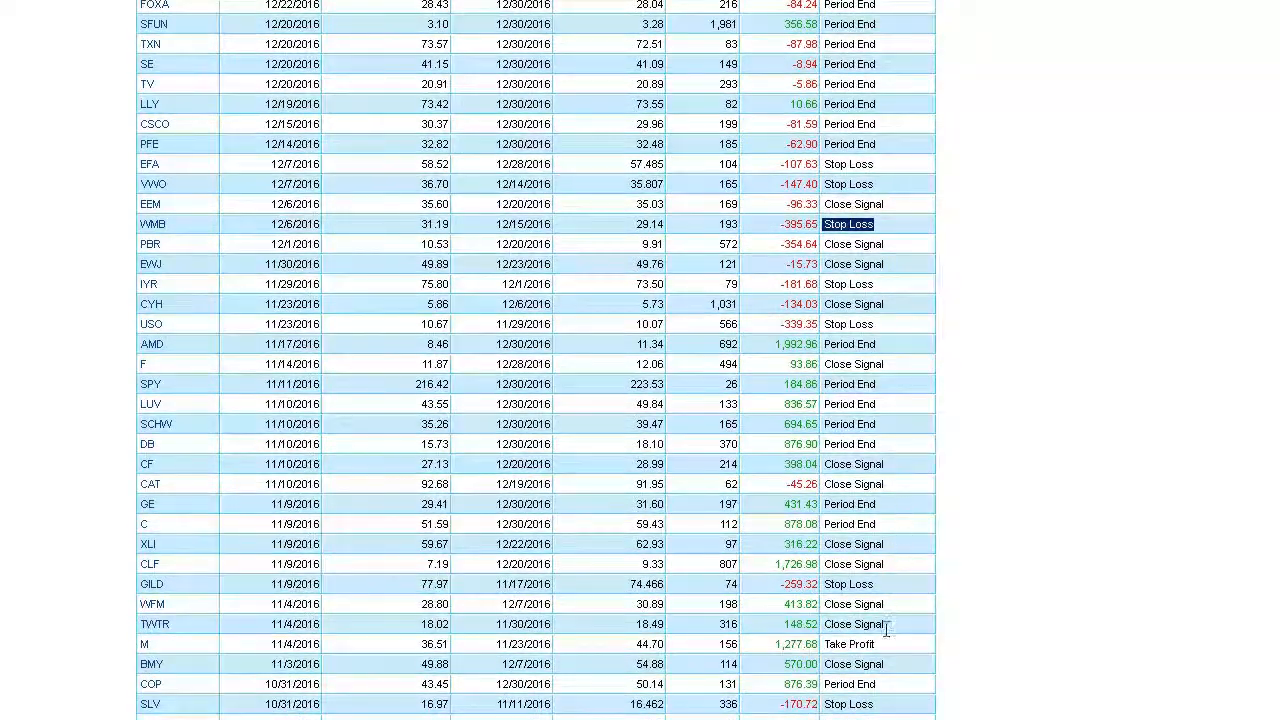
{"action": "left_click_drag", "start_coordinate": [892, 643], "coordinate": [776, 641]}
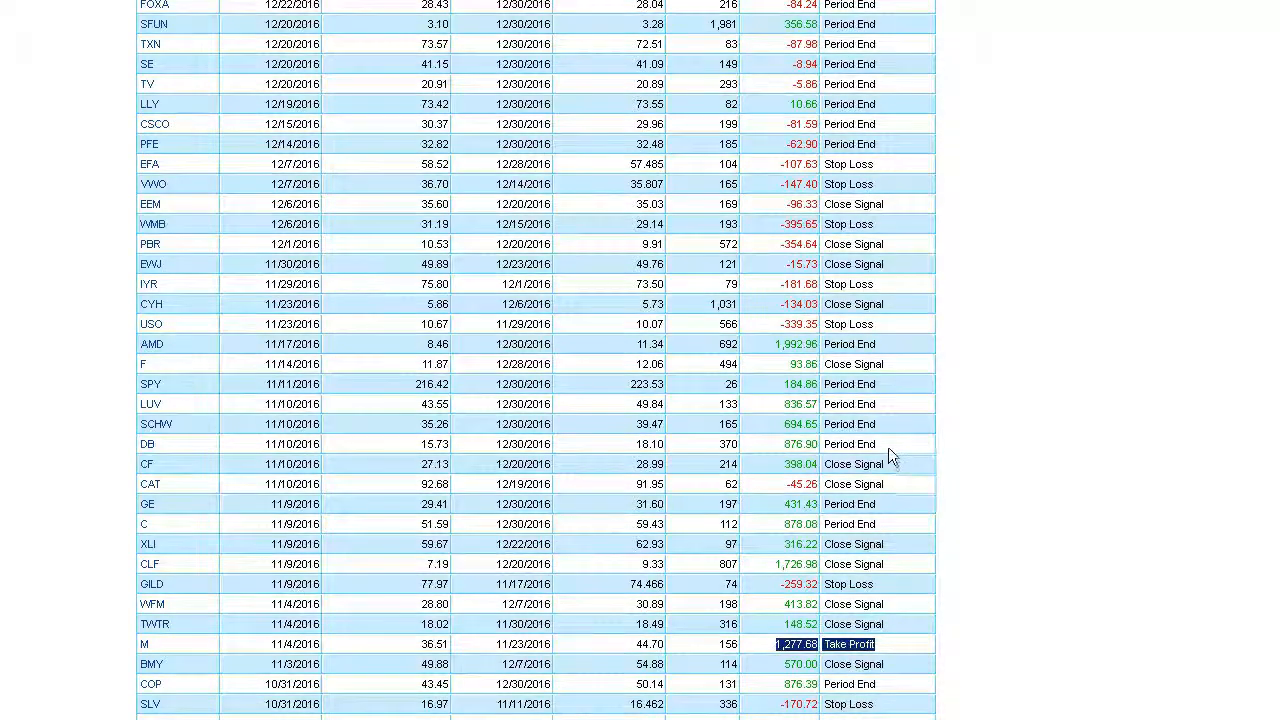
{"action": "left_click_drag", "start_coordinate": [888, 447], "coordinate": [827, 442]}
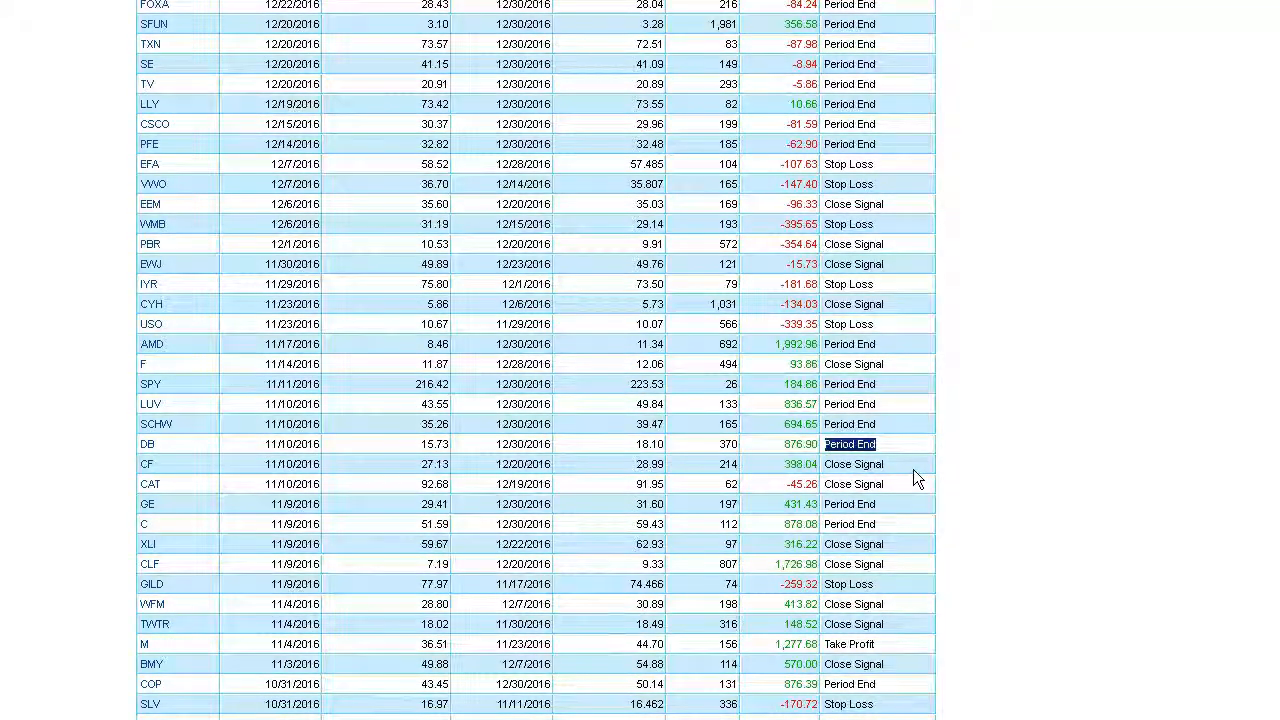
{"action": "scroll", "coordinate": [913, 471], "scroll_direction": "up", "scroll_amount": 7}
{"action": "scroll", "coordinate": [913, 471], "scroll_direction": "up", "scroll_amount": 3}
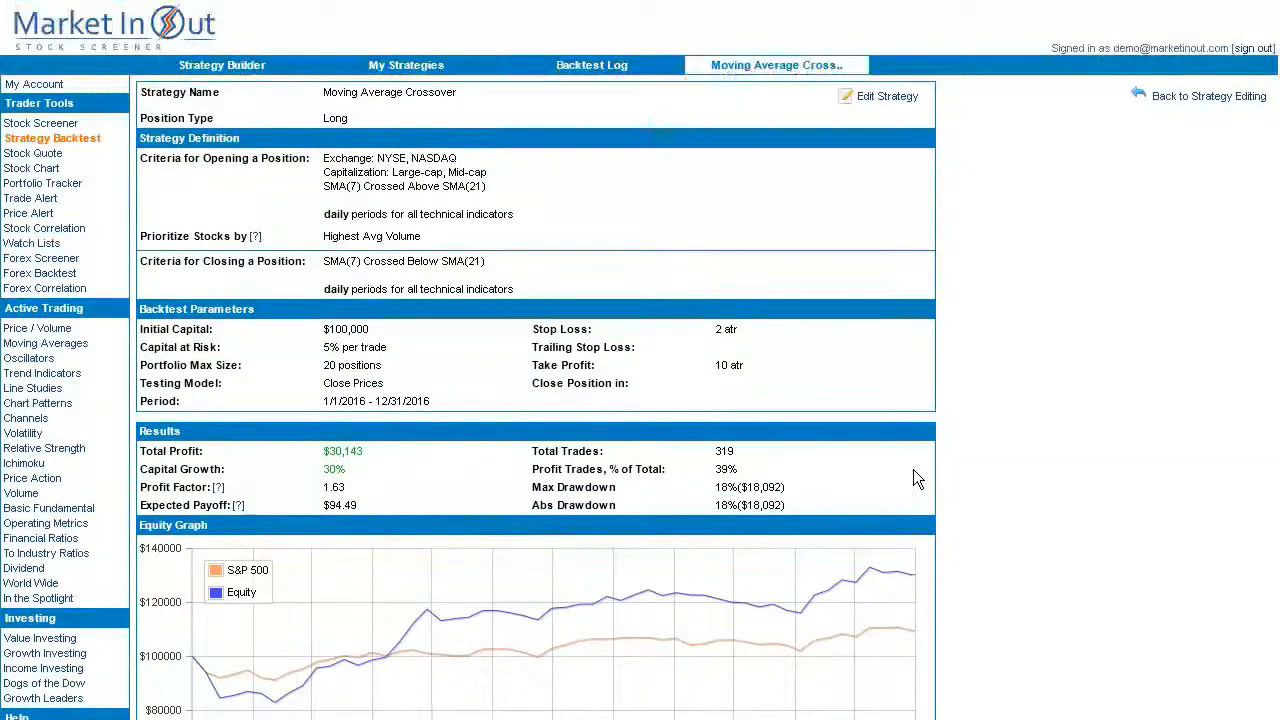
Open Moving Average Crossover for editing and review its exchange and capitalization criteria.
{"action": "left_click", "coordinate": [888, 97]}
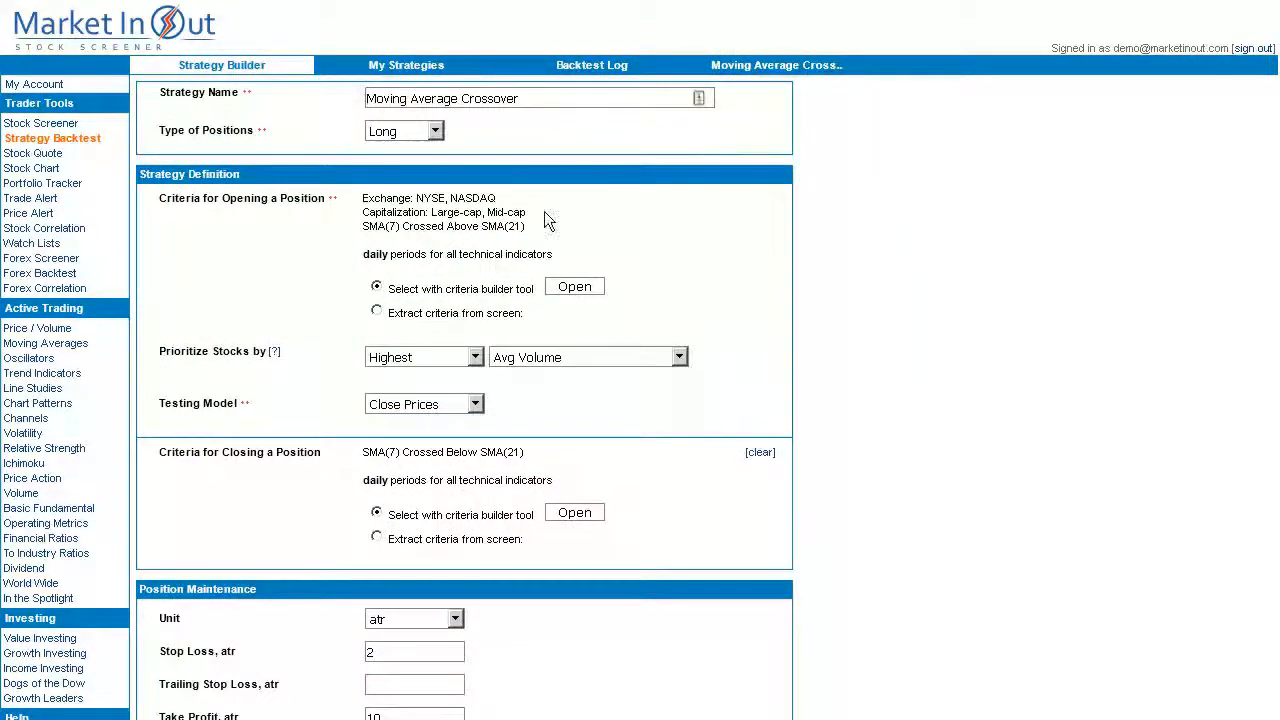
{"action": "left_click_drag", "start_coordinate": [534, 212], "coordinate": [362, 214]}
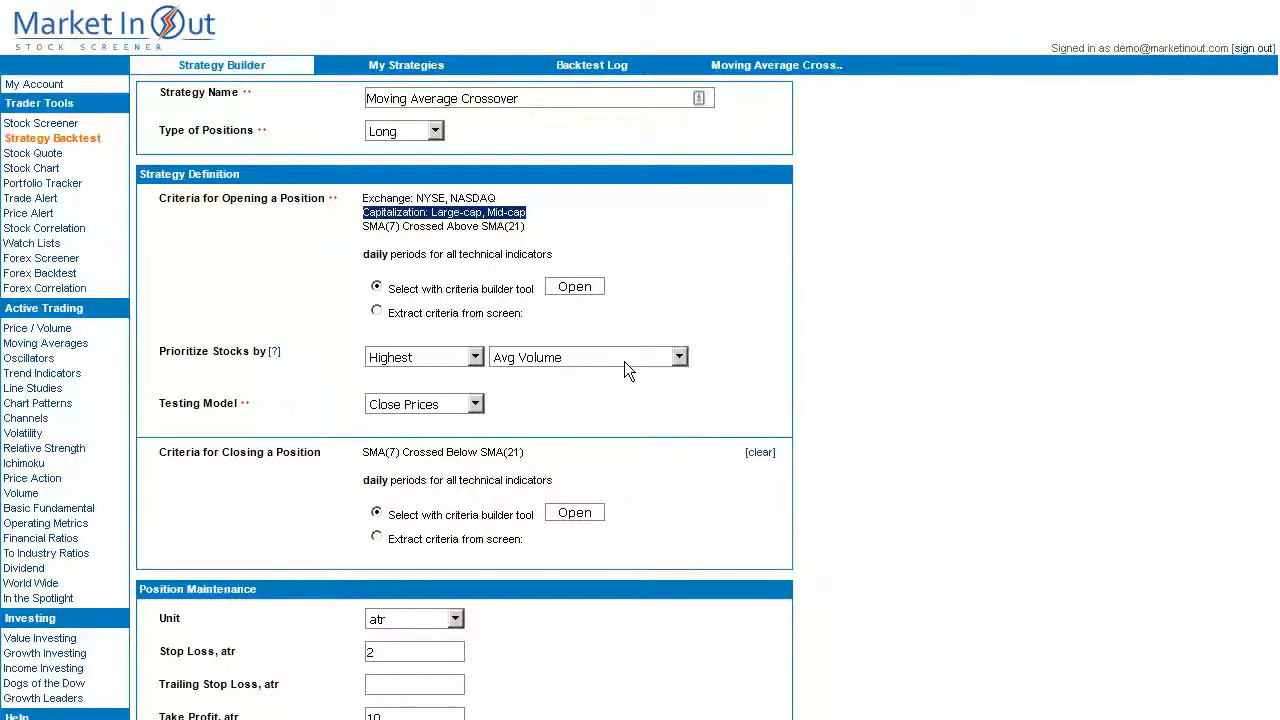
{"action": "left_click", "coordinate": [602, 98]}
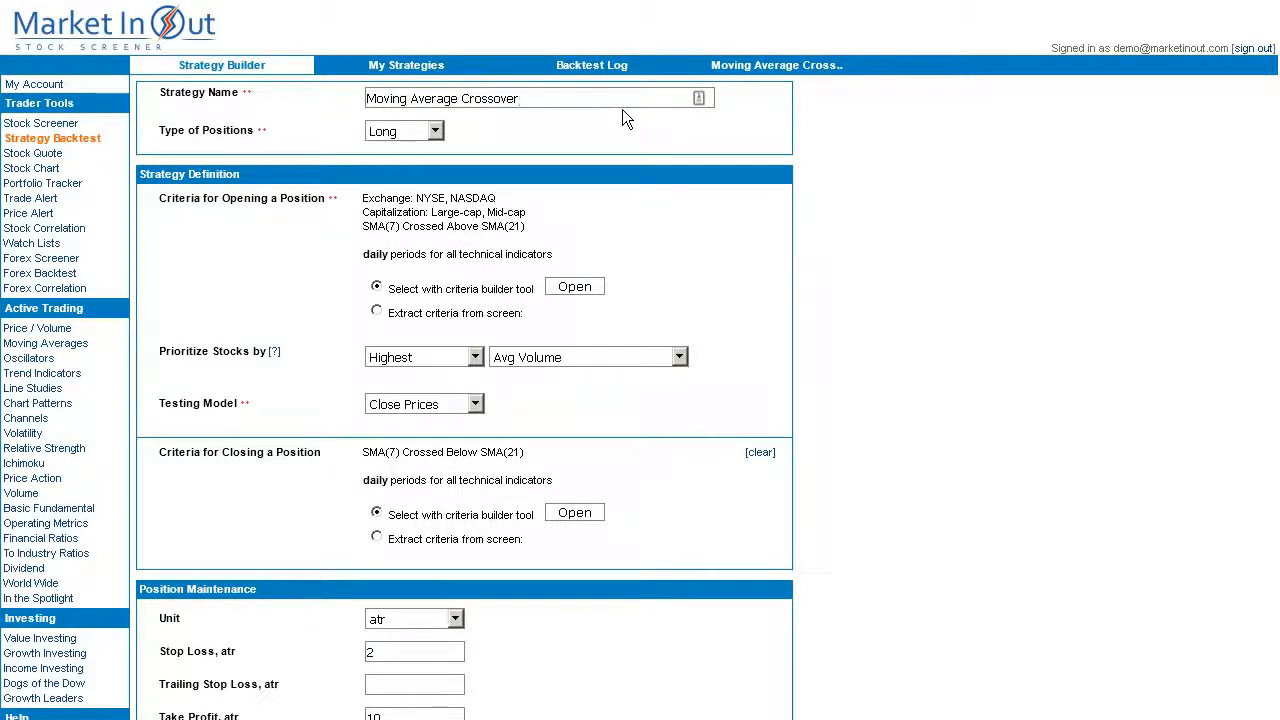
{"action": "left_click", "coordinate": [48, 246]}
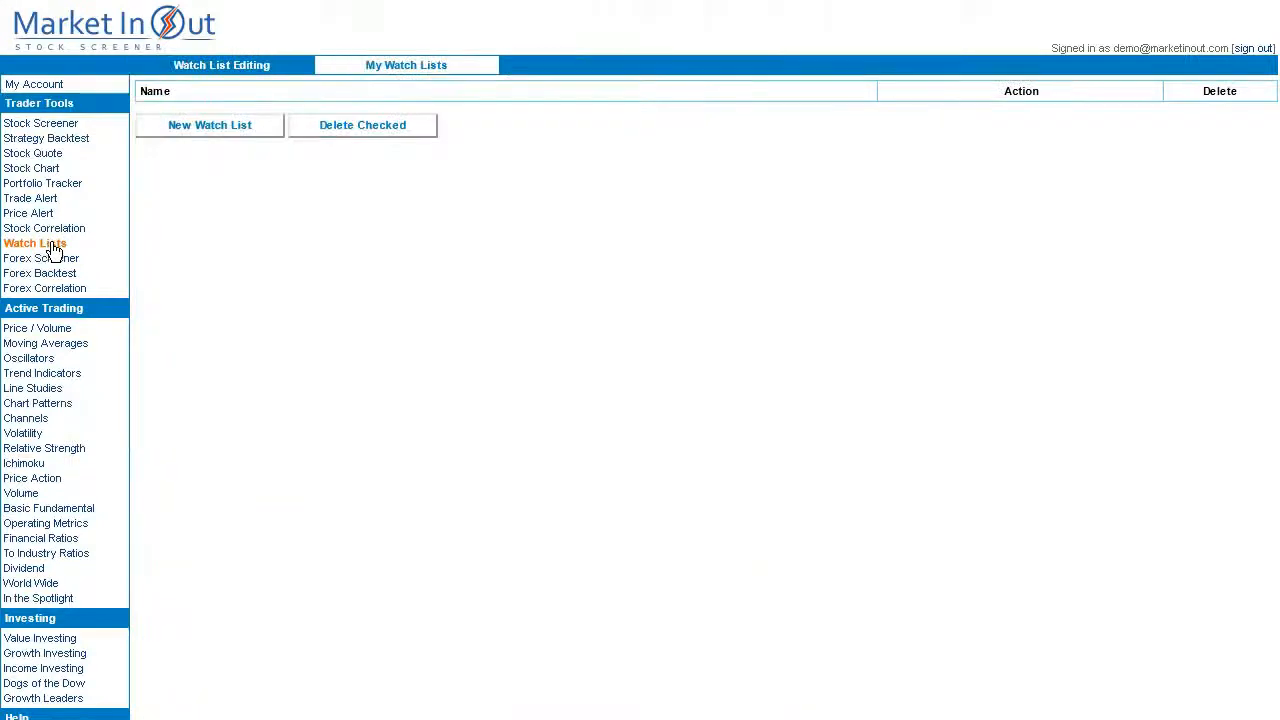
Start a new watch list named AAPL.
{"action": "left_click", "coordinate": [211, 127]}
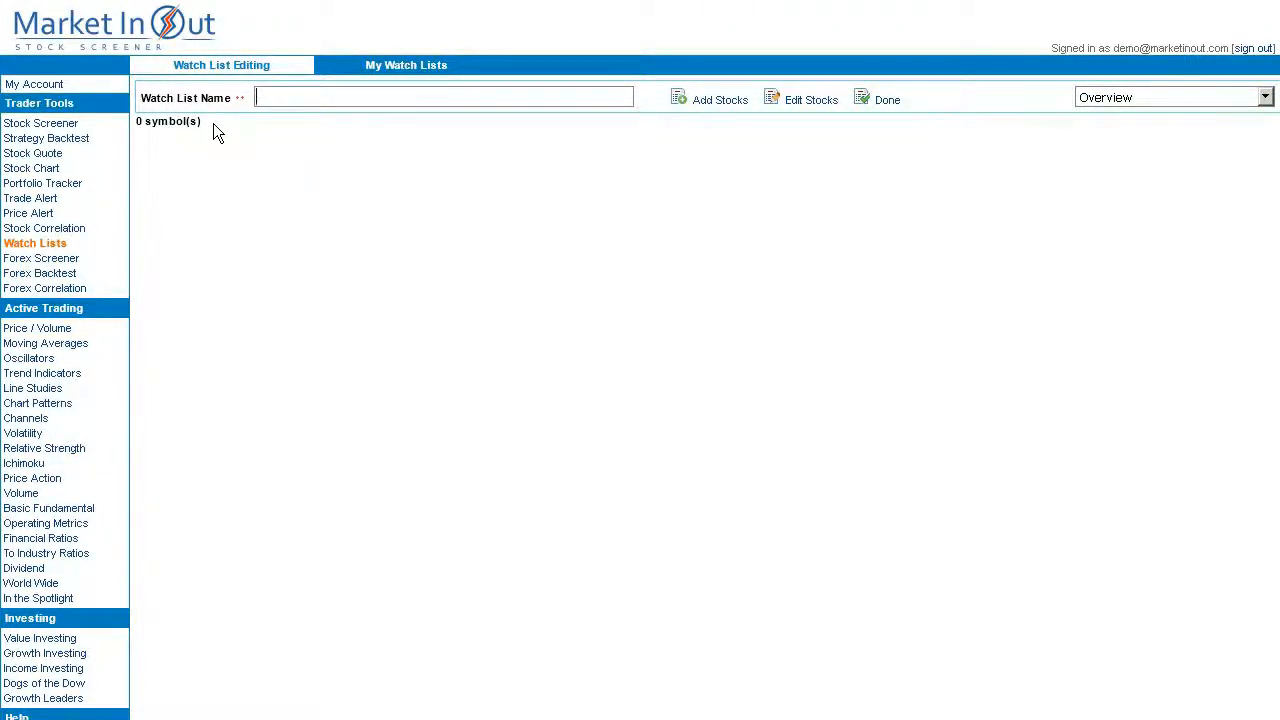
{"action": "type", "text": "AAPL"}
Add AAPL to the watch list, then return to the Strategy Backtest page.
{"action": "left_click", "coordinate": [727, 101]}
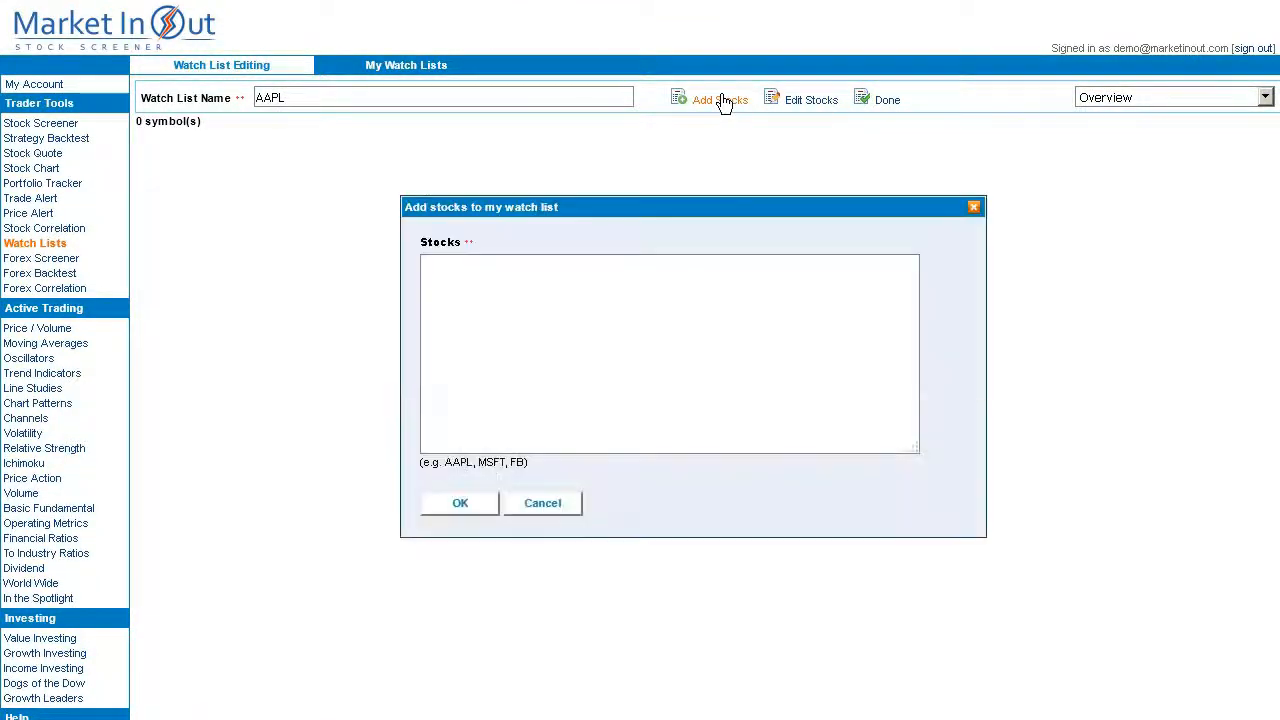
{"action": "left_click", "coordinate": [530, 265]}
{"action": "type", "text": "AA"}
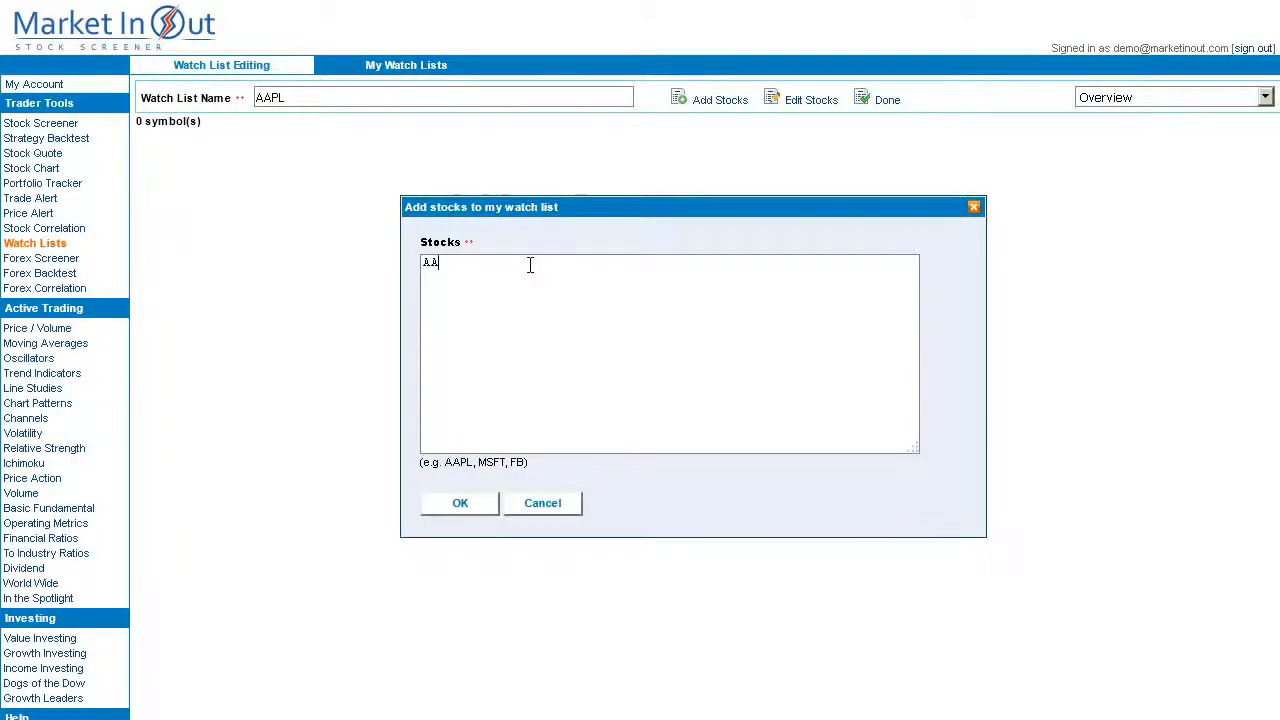
{"action": "type", "text": "PL"}
{"action": "left_click", "coordinate": [461, 503]}
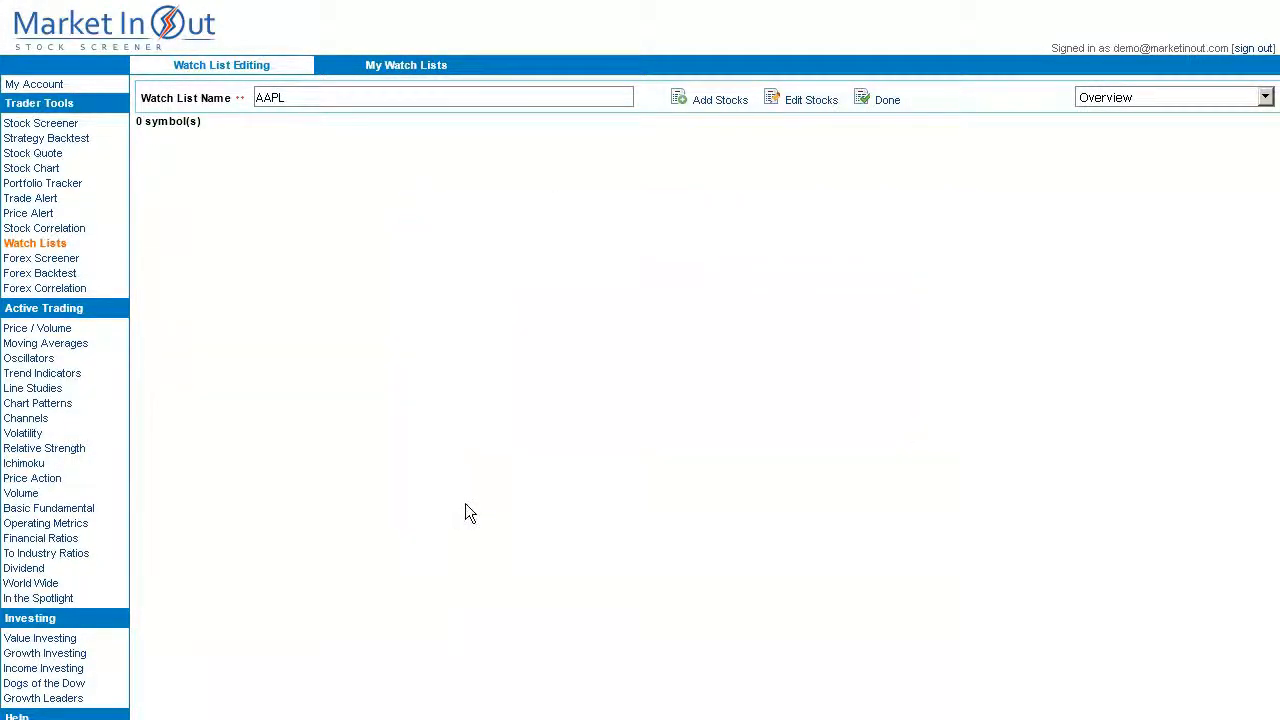
{"action": "left_click", "coordinate": [50, 140]}
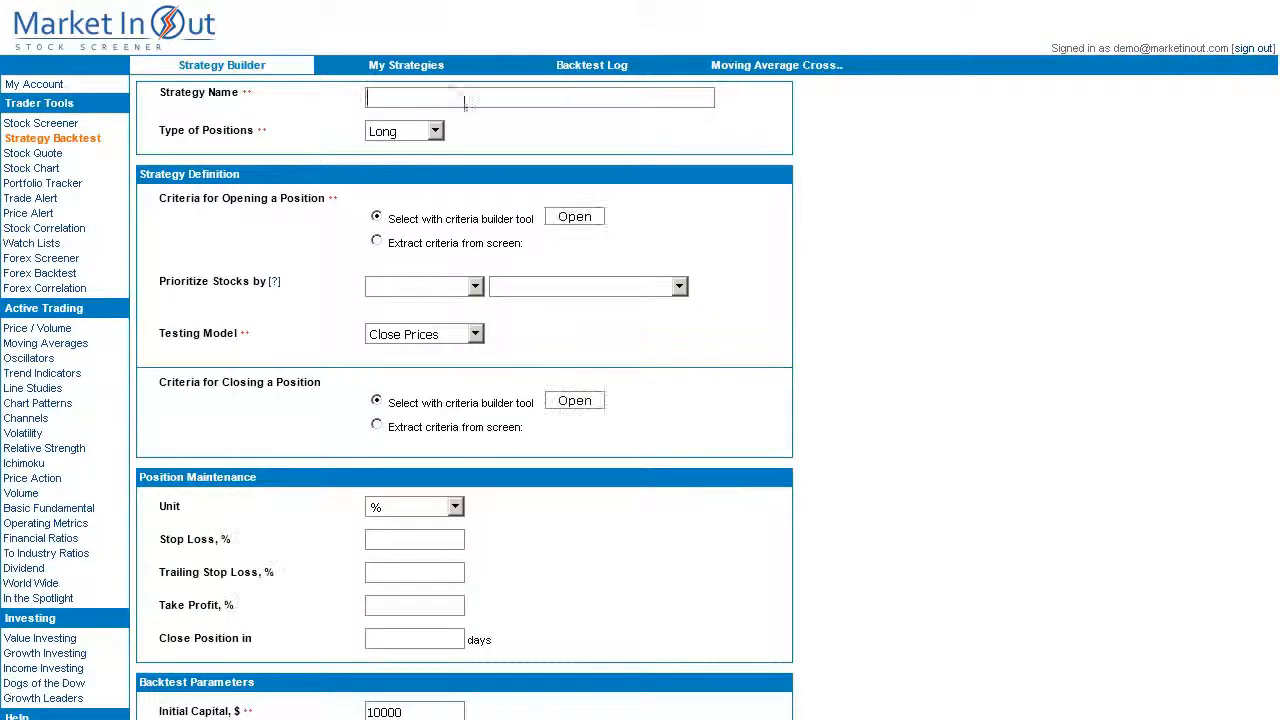
Load the Moving Average Crossover strategy and add the AAPL watch list to its opening criteria.
{"action": "left_click", "coordinate": [400, 65]}
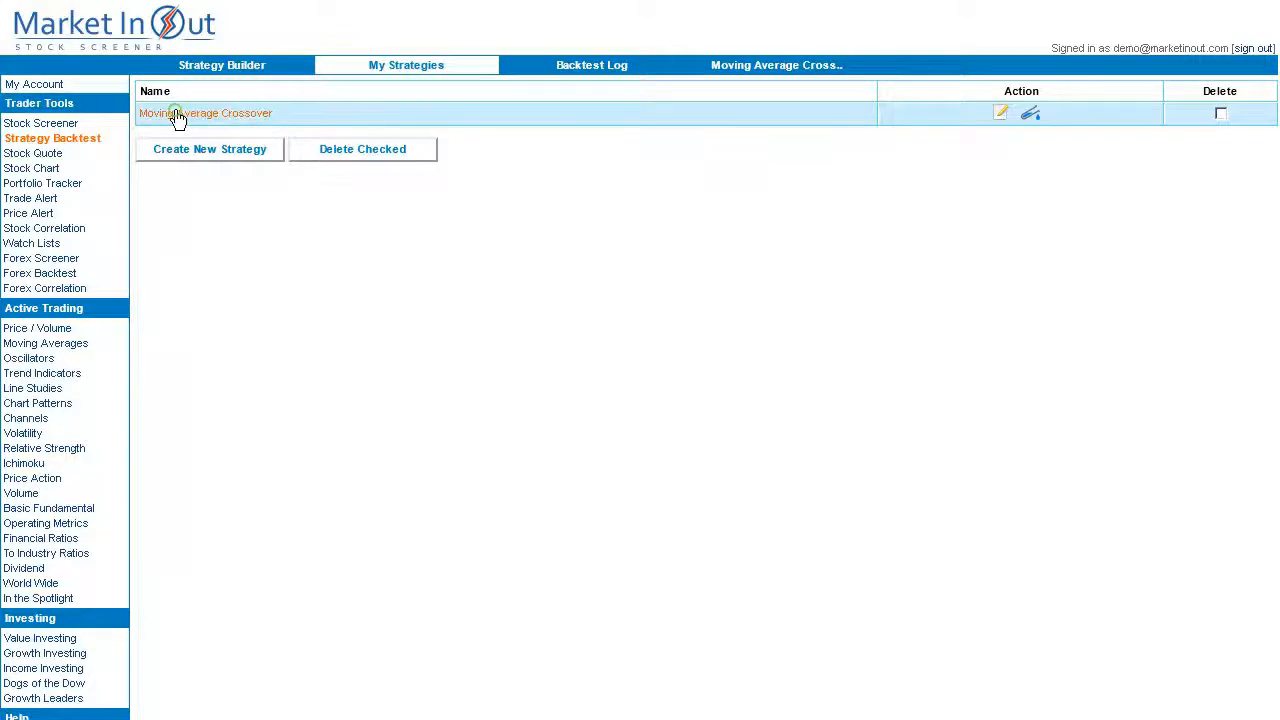
{"action": "left_click", "coordinate": [177, 114]}
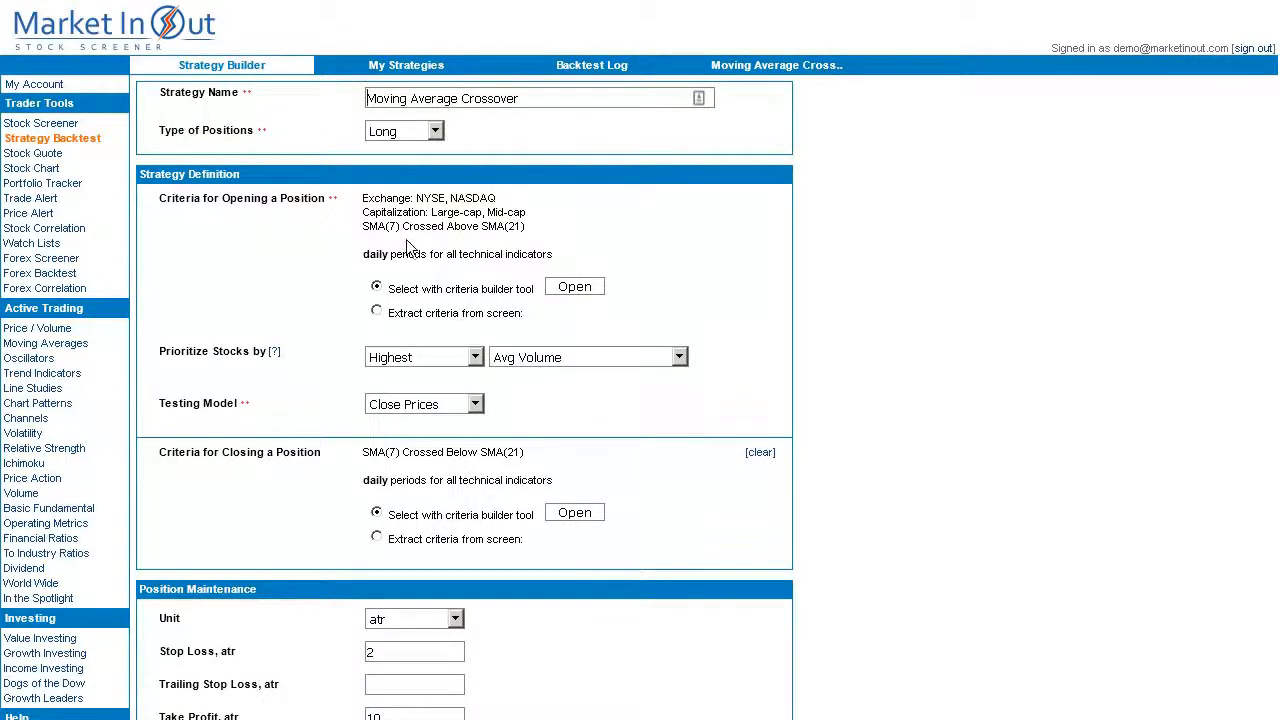
{"action": "left_click", "coordinate": [578, 289]}
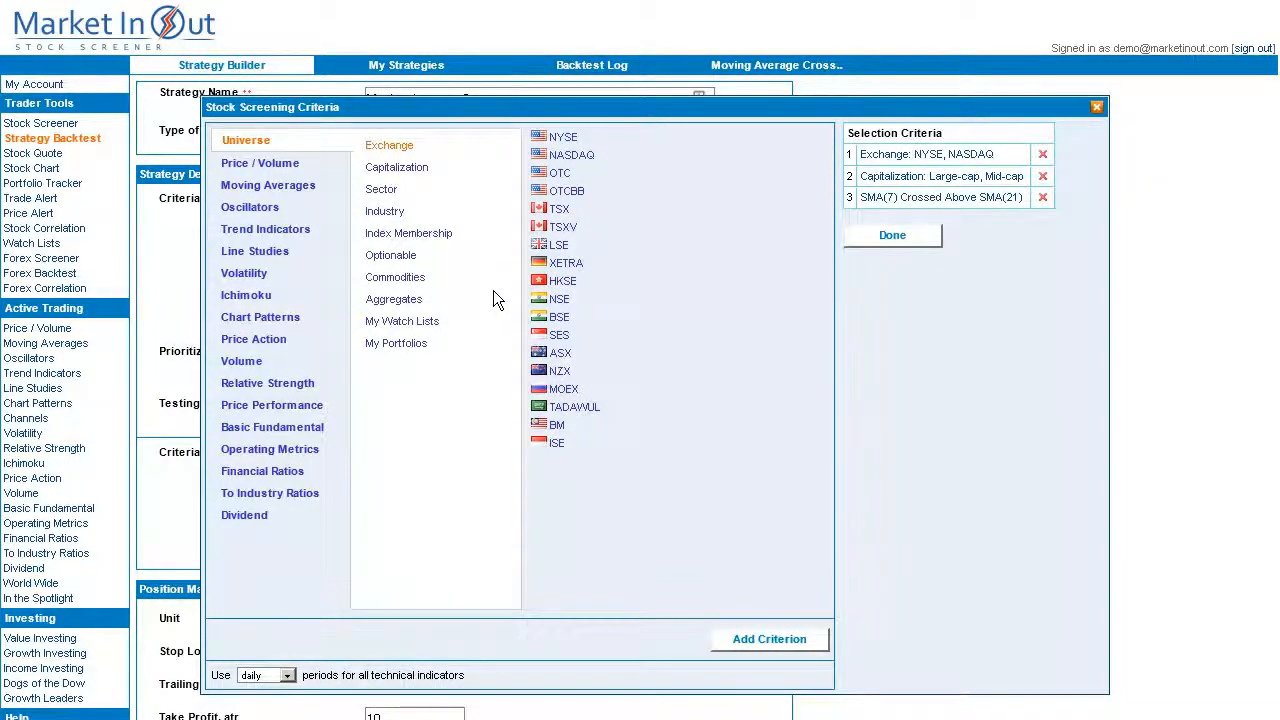
{"action": "left_click", "coordinate": [402, 323]}
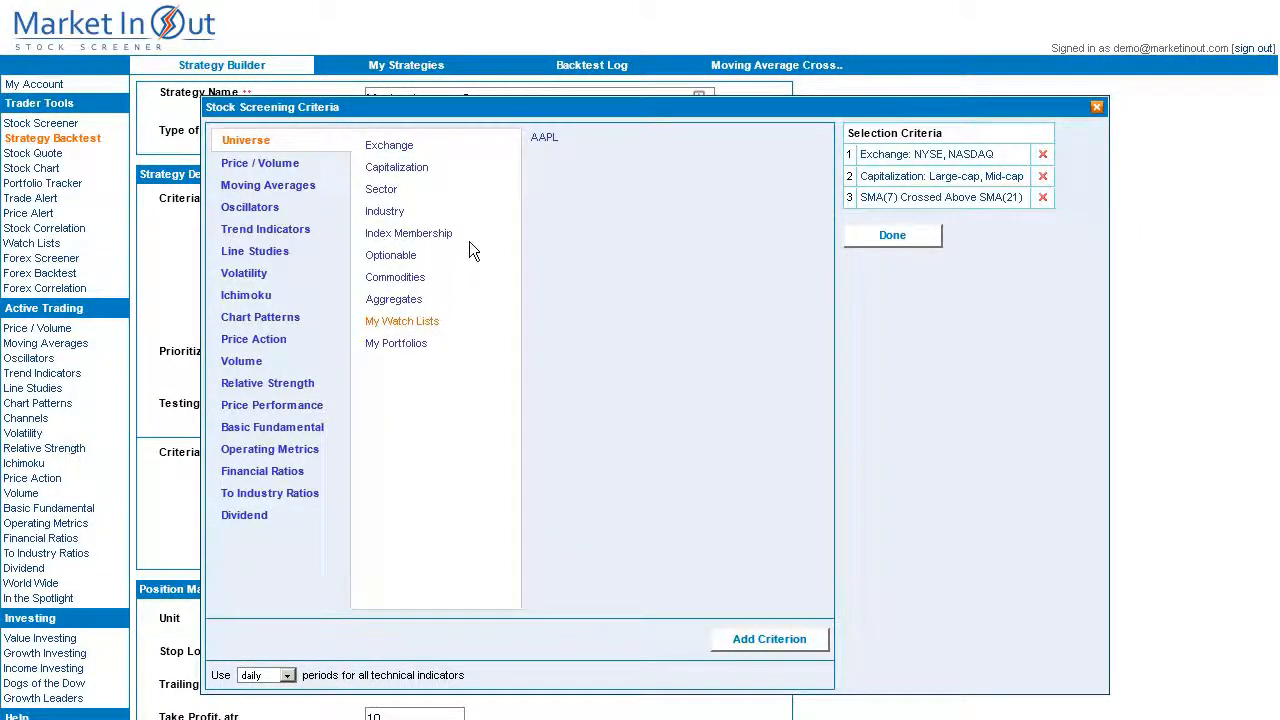
{"action": "left_click", "coordinate": [545, 138]}
{"action": "left_click", "coordinate": [768, 639]}
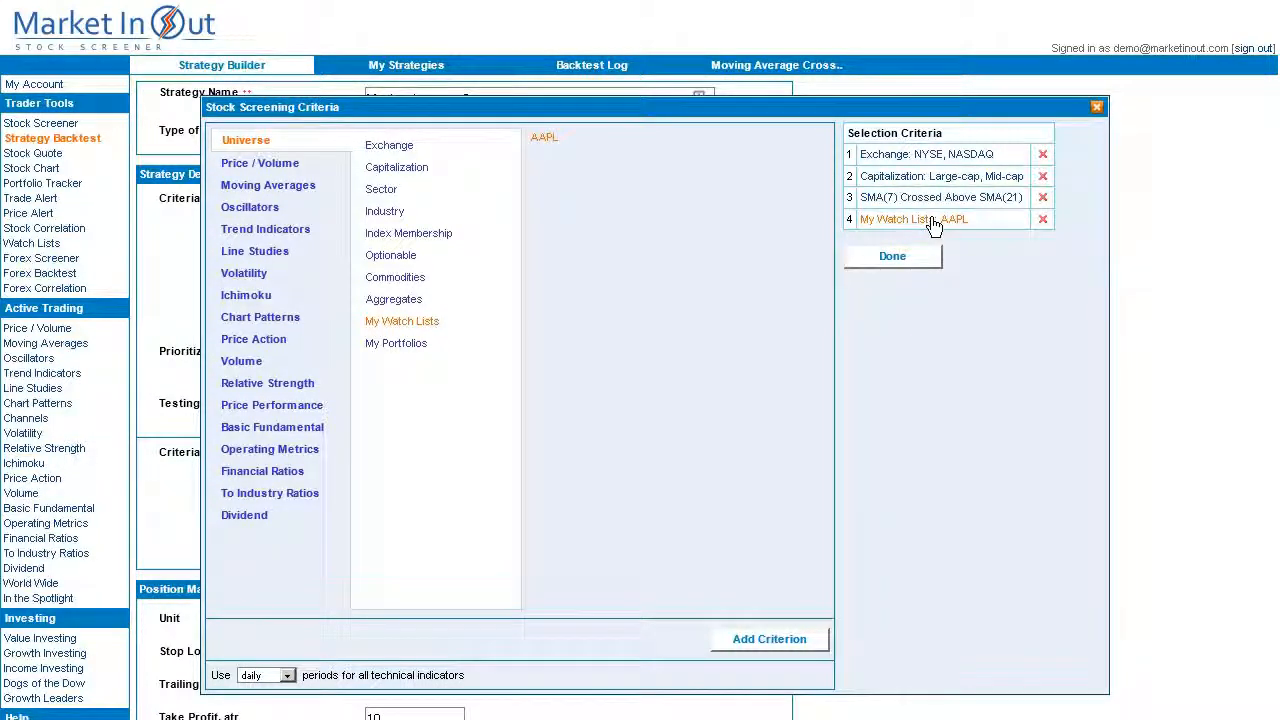
Remove the Exchange (NYSE, NASDAQ) and Capitalization (Large-cap, Mid-cap) criteria and finish editing.
{"action": "left_click", "coordinate": [1042, 154]}
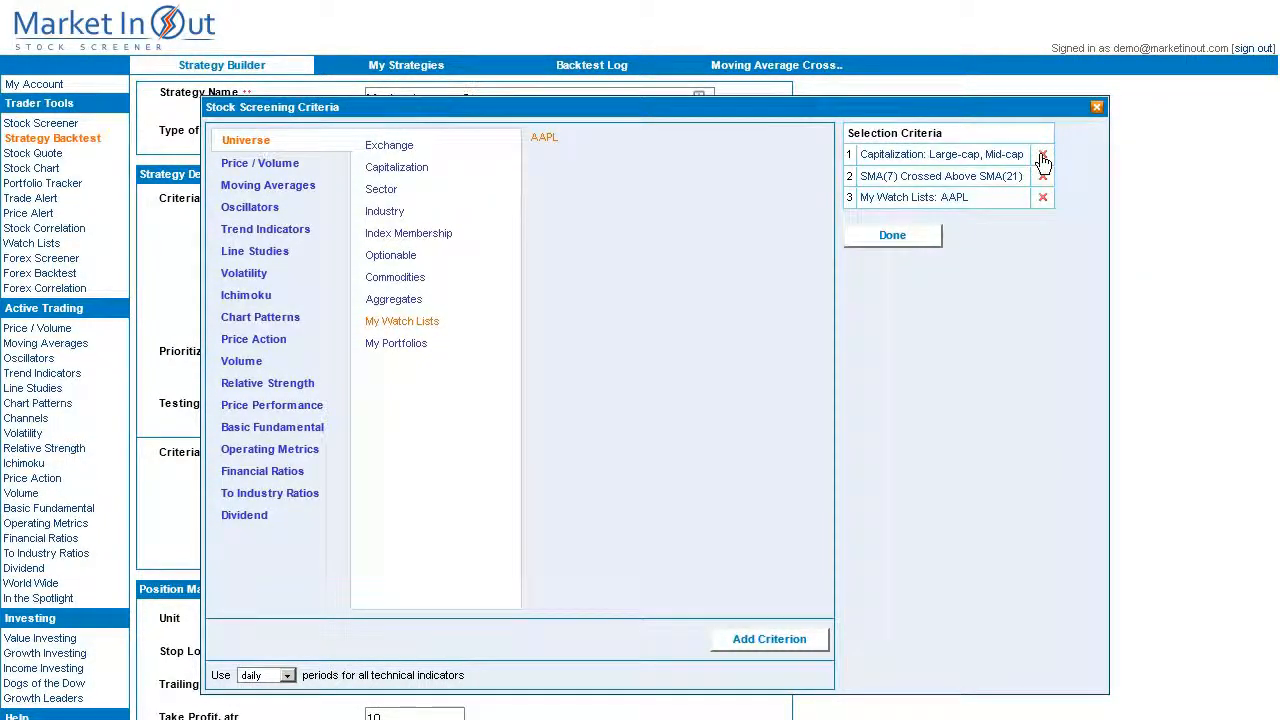
{"action": "left_click", "coordinate": [1042, 156]}
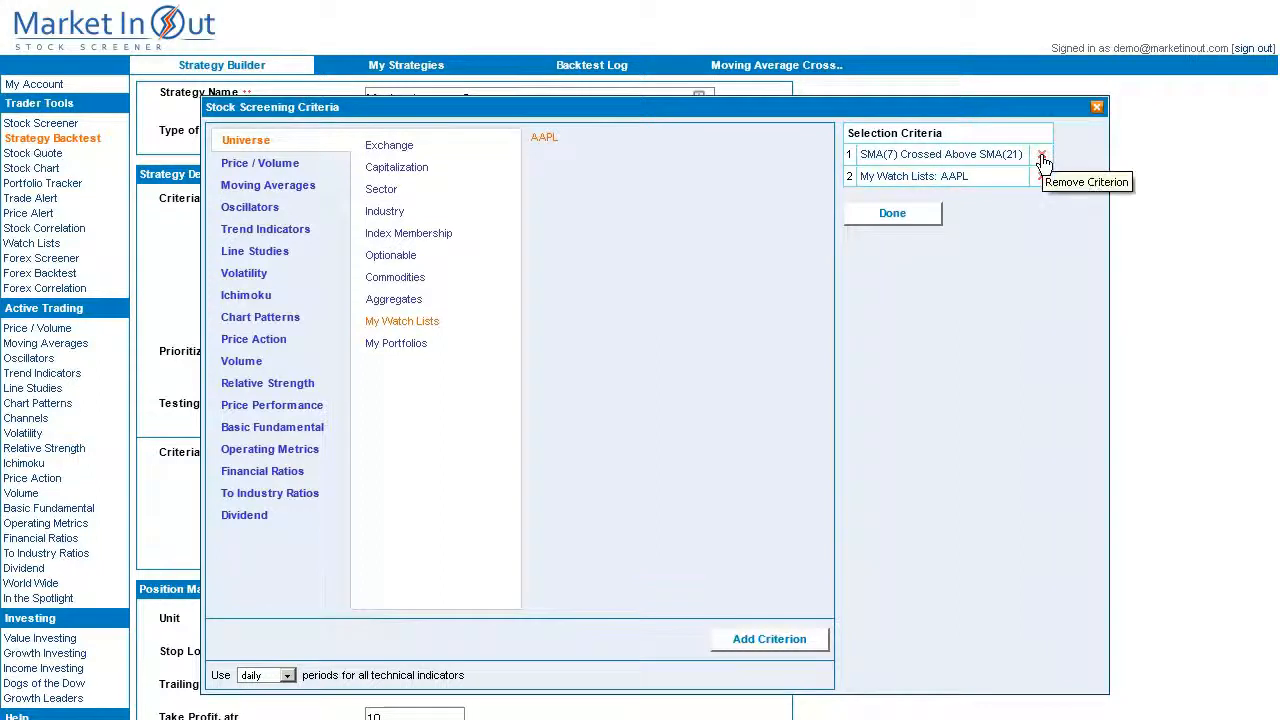
{"action": "left_click", "coordinate": [903, 214]}
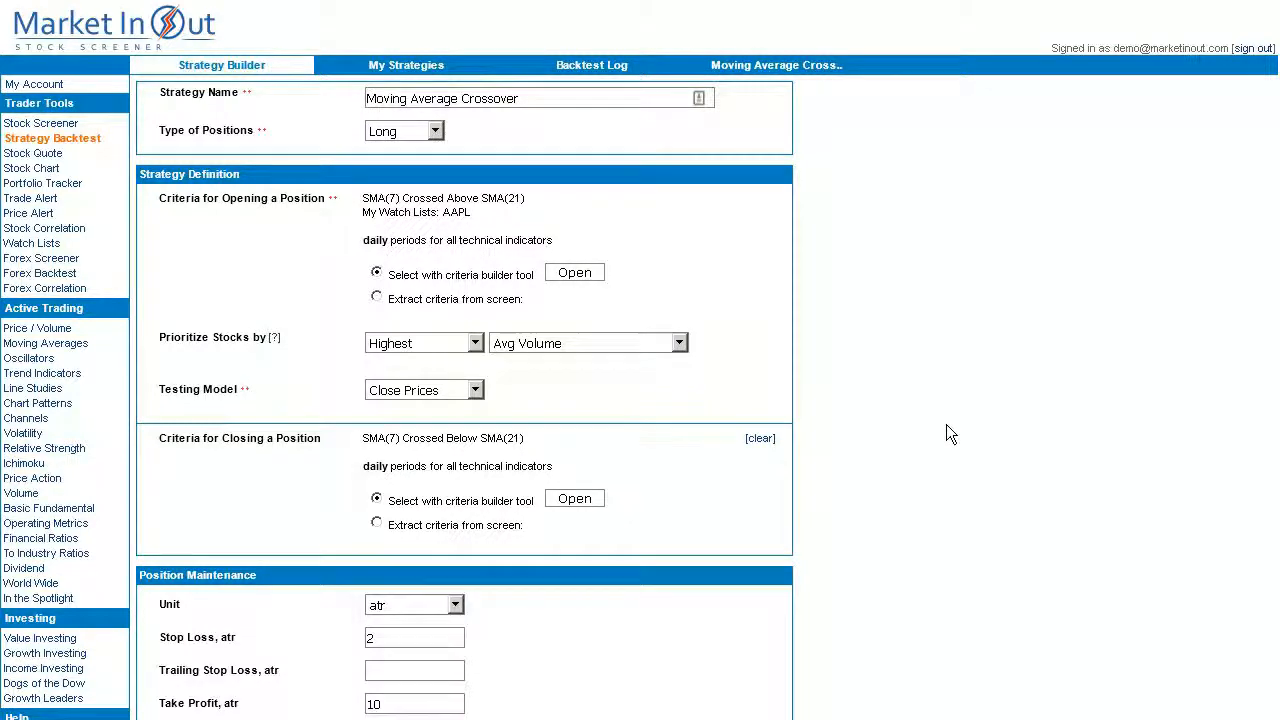
Change Capital at Risk from 5 to 100% of capital and rerun the backtest.
{"action": "scroll", "coordinate": [947, 427], "scroll_direction": "down", "scroll_amount": 1}
{"action": "scroll", "coordinate": [947, 428], "scroll_direction": "down", "scroll_amount": 2}
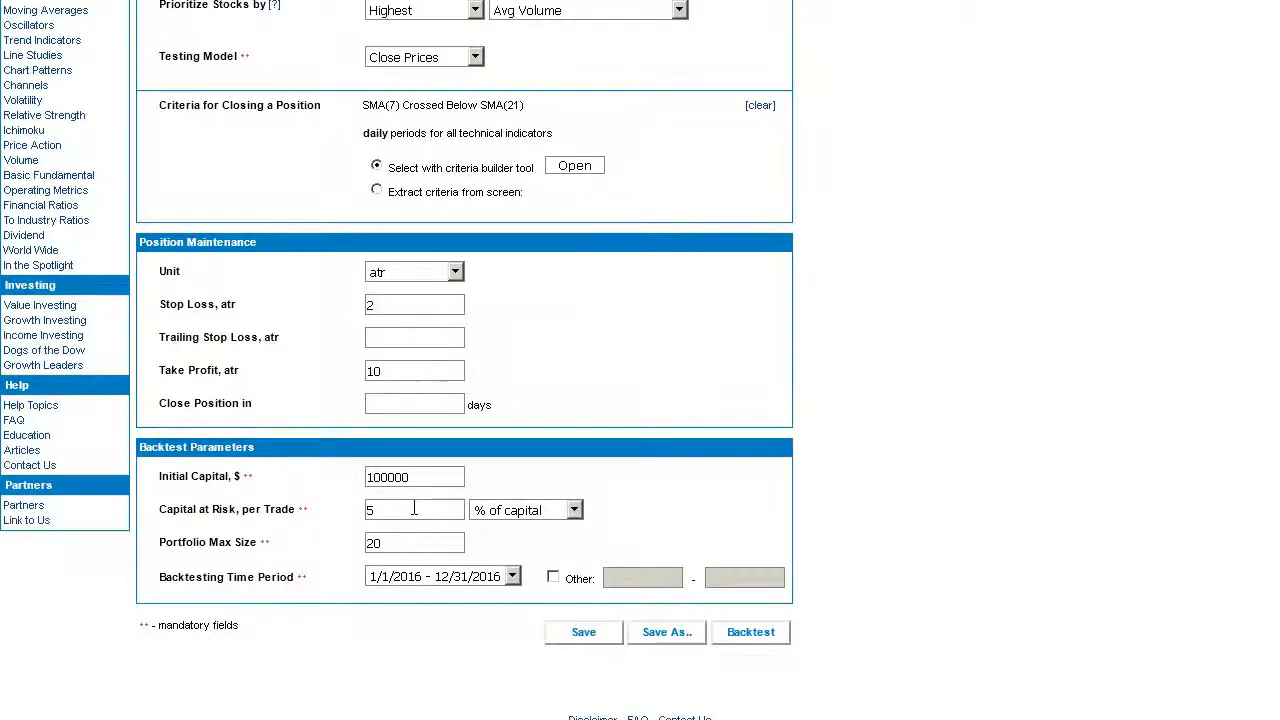
{"action": "left_click", "coordinate": [414, 508]}
{"action": "key", "text": "BackSpace"}
{"action": "type", "text": "100"}
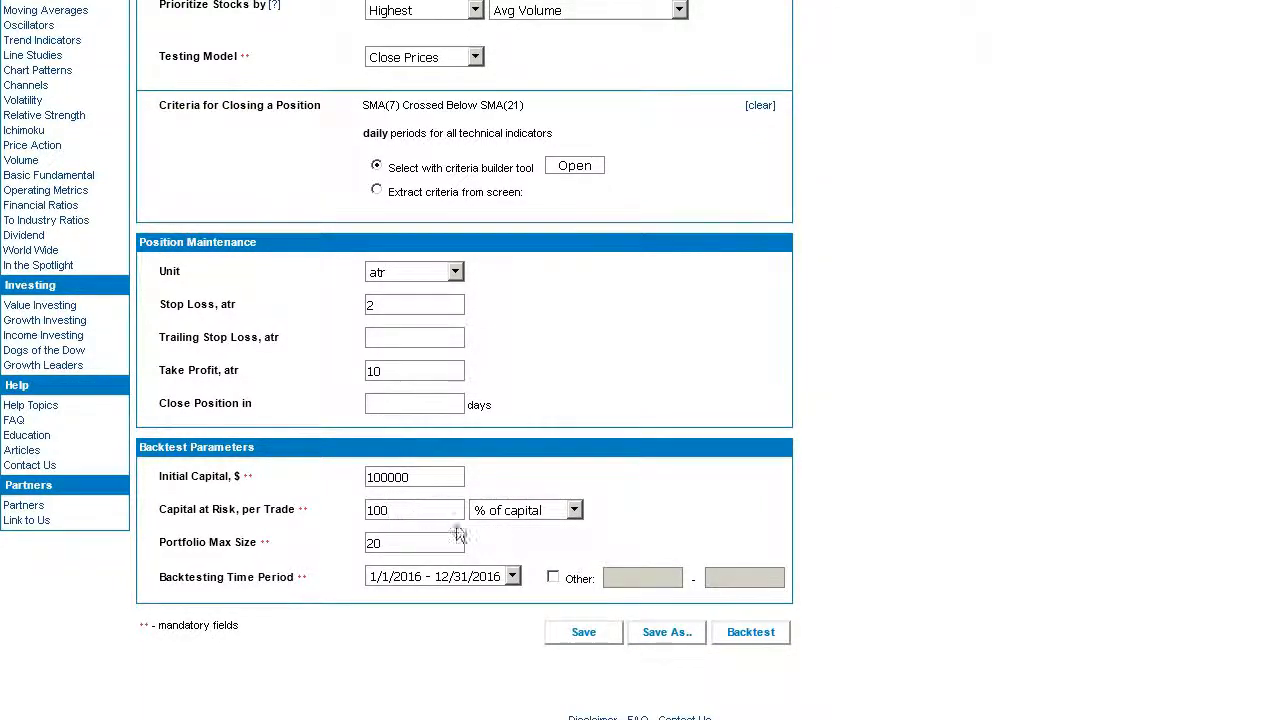
{"action": "left_click", "coordinate": [775, 641]}
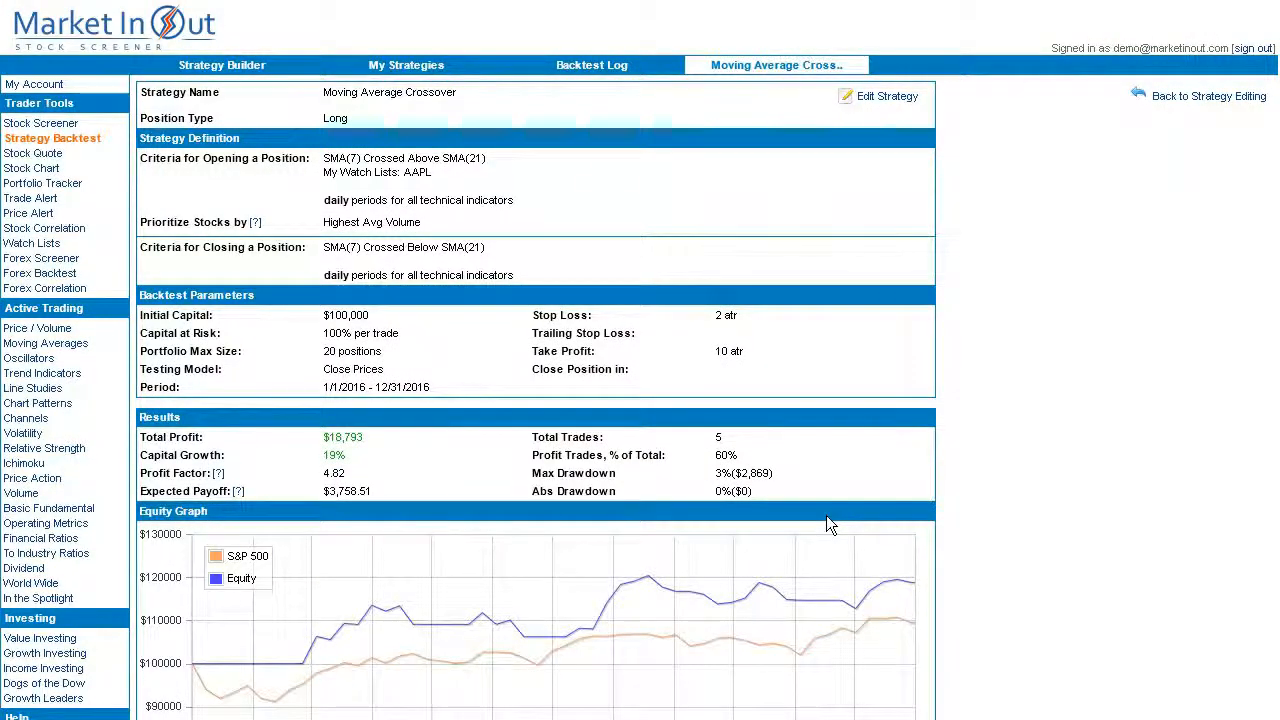
View the price charts for the first AAPL trade and the July AAPL trade in Performed Trades.
{"action": "scroll", "coordinate": [826, 515], "scroll_direction": "down", "scroll_amount": 3}
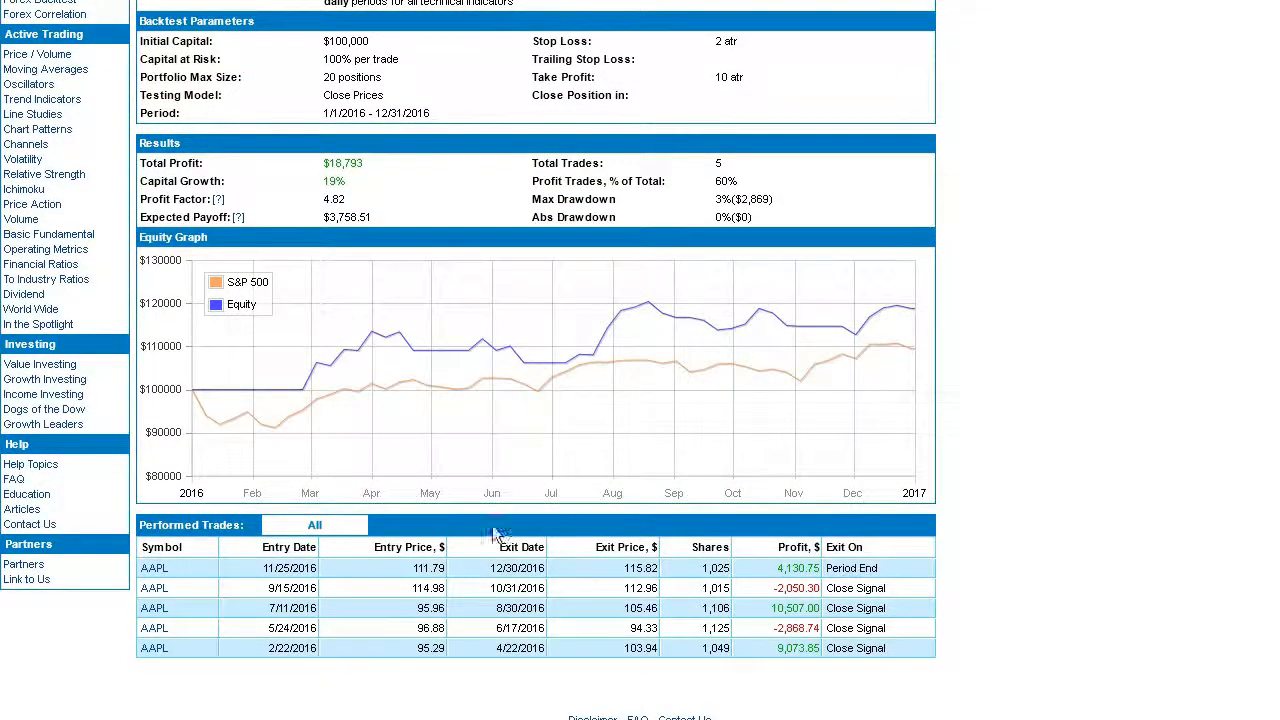
{"action": "left_click", "coordinate": [155, 569]}
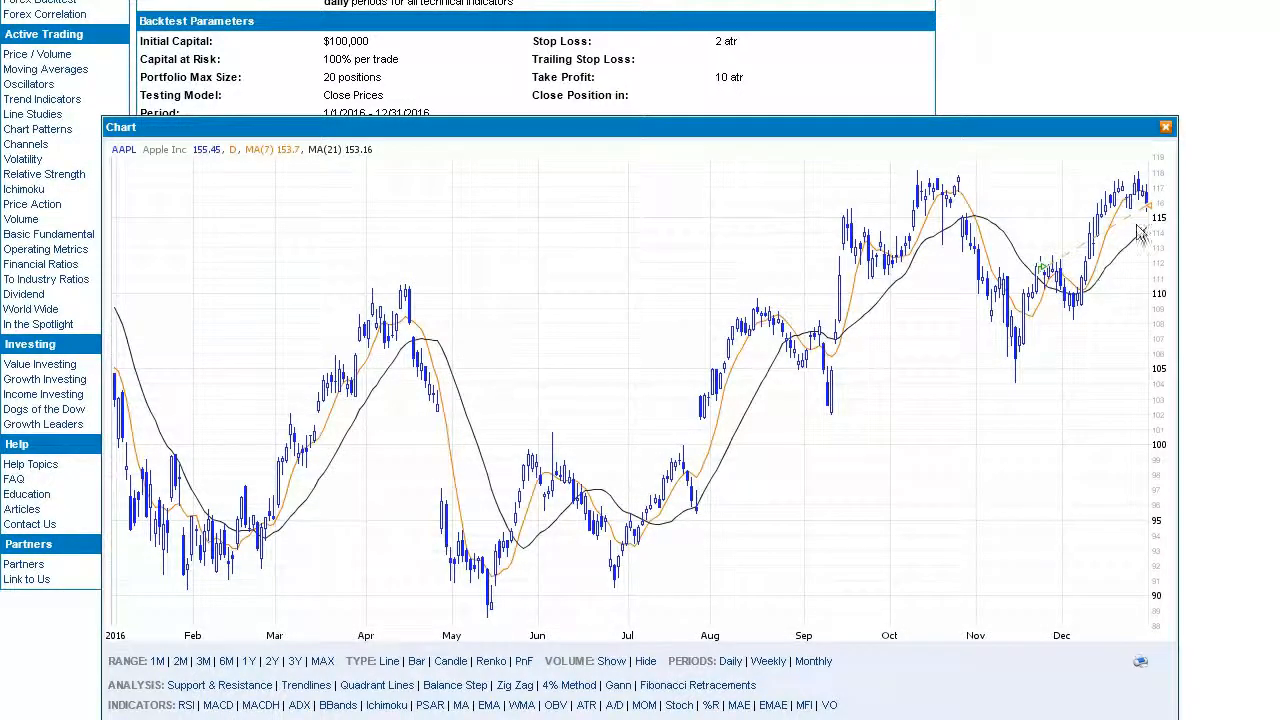
{"action": "key", "text": "Escape"}
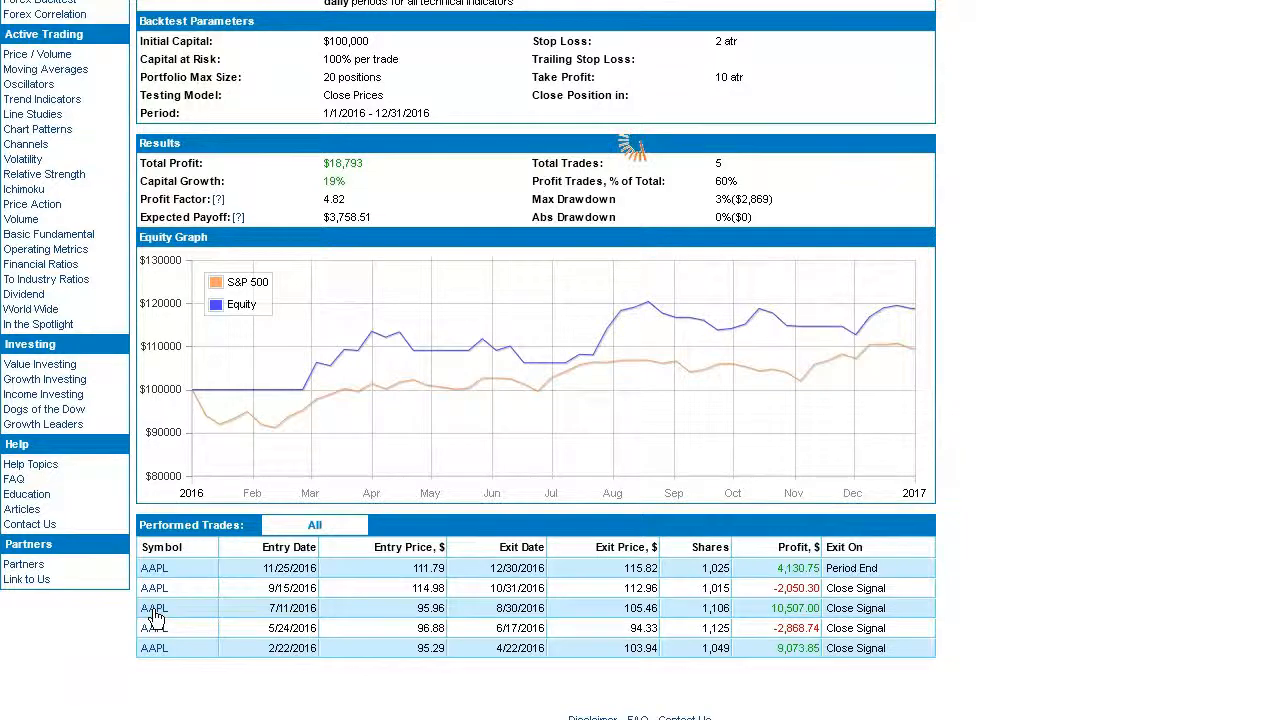
{"action": "left_click", "coordinate": [154, 612]}
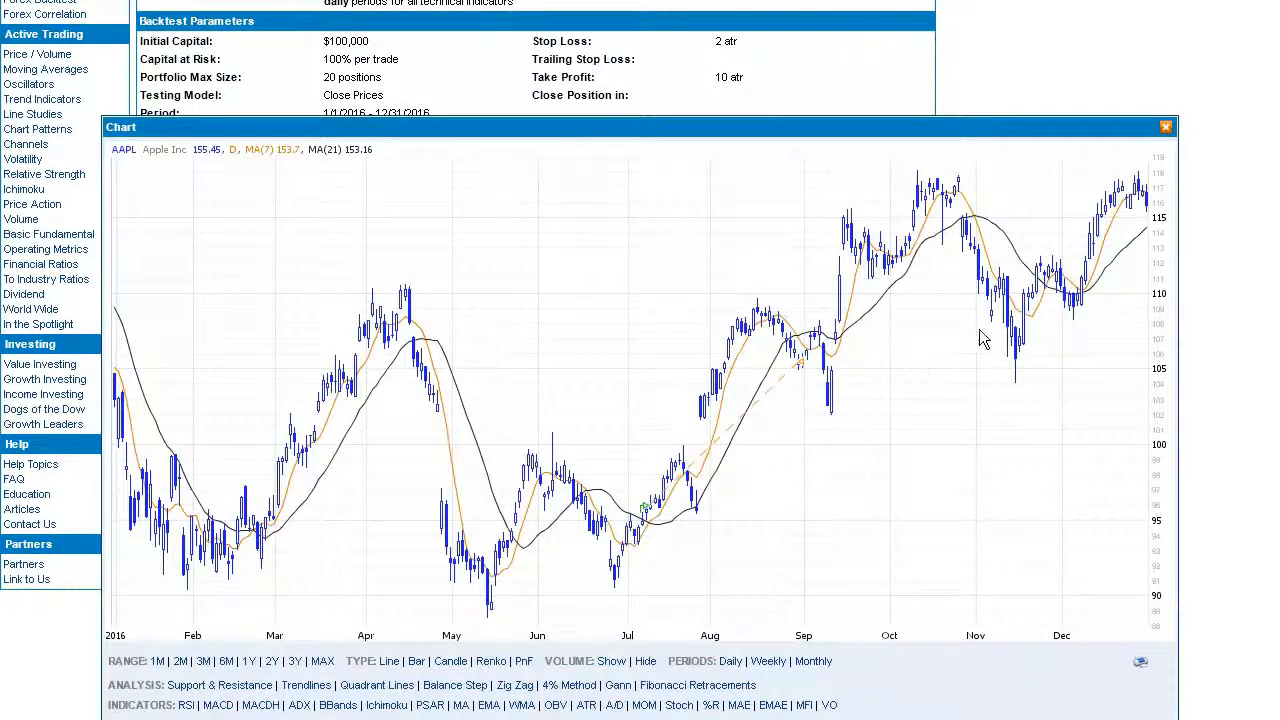
{"action": "left_click", "coordinate": [822, 369]}
{"action": "scroll", "coordinate": [893, 435], "scroll_direction": "up", "scroll_amount": 2}
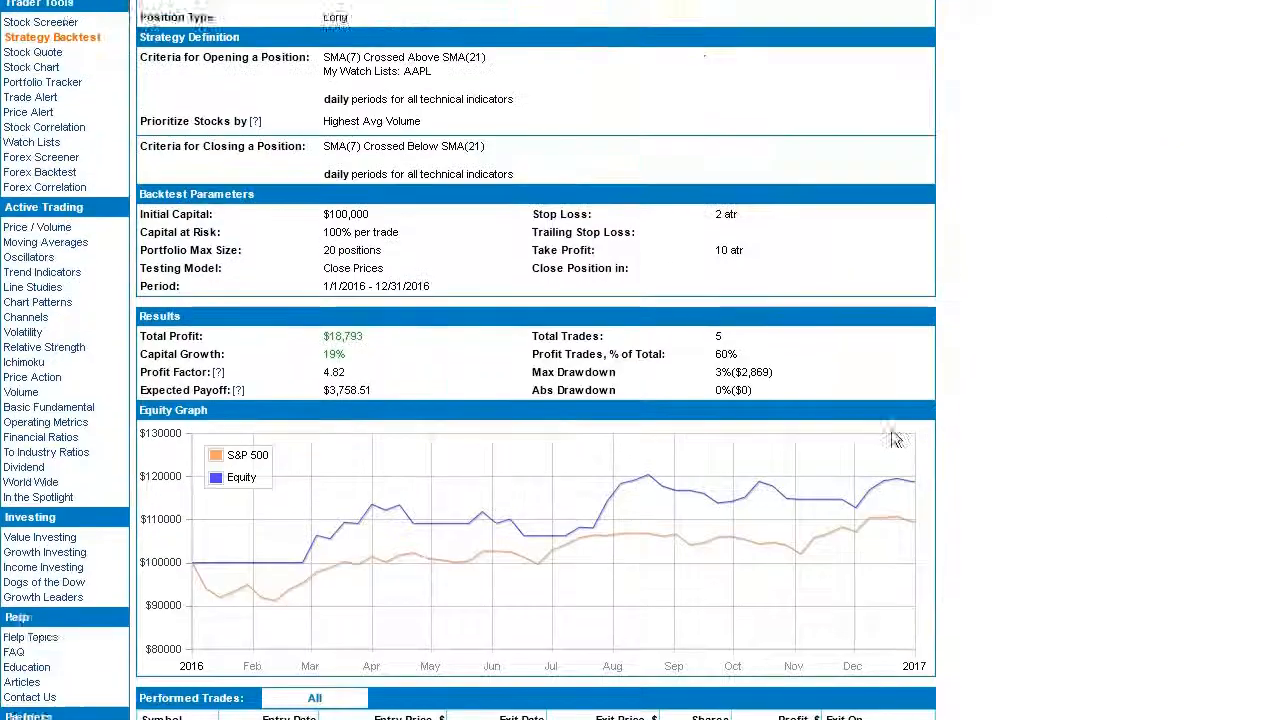
{"action": "scroll", "coordinate": [893, 438], "scroll_direction": "up", "scroll_amount": 2}
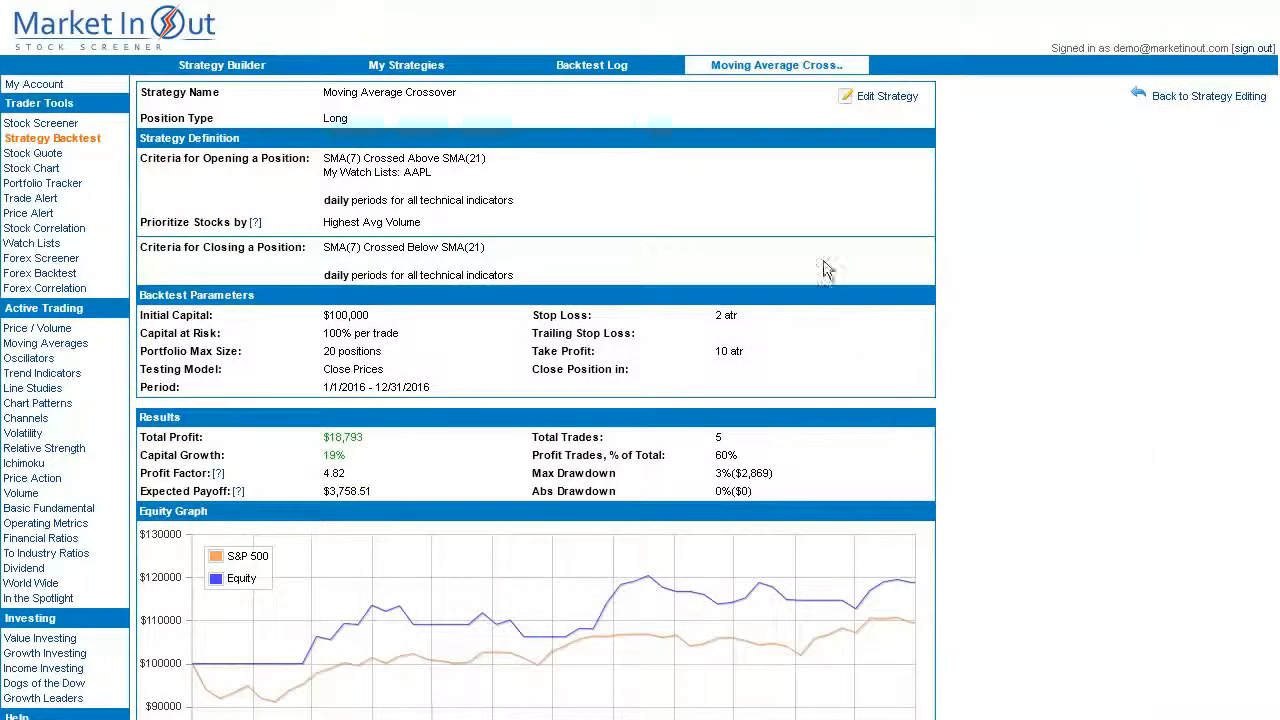
Show the Backtest Log and sort the runs by Profit Factor, highest first.
{"action": "left_click", "coordinate": [410, 66]}
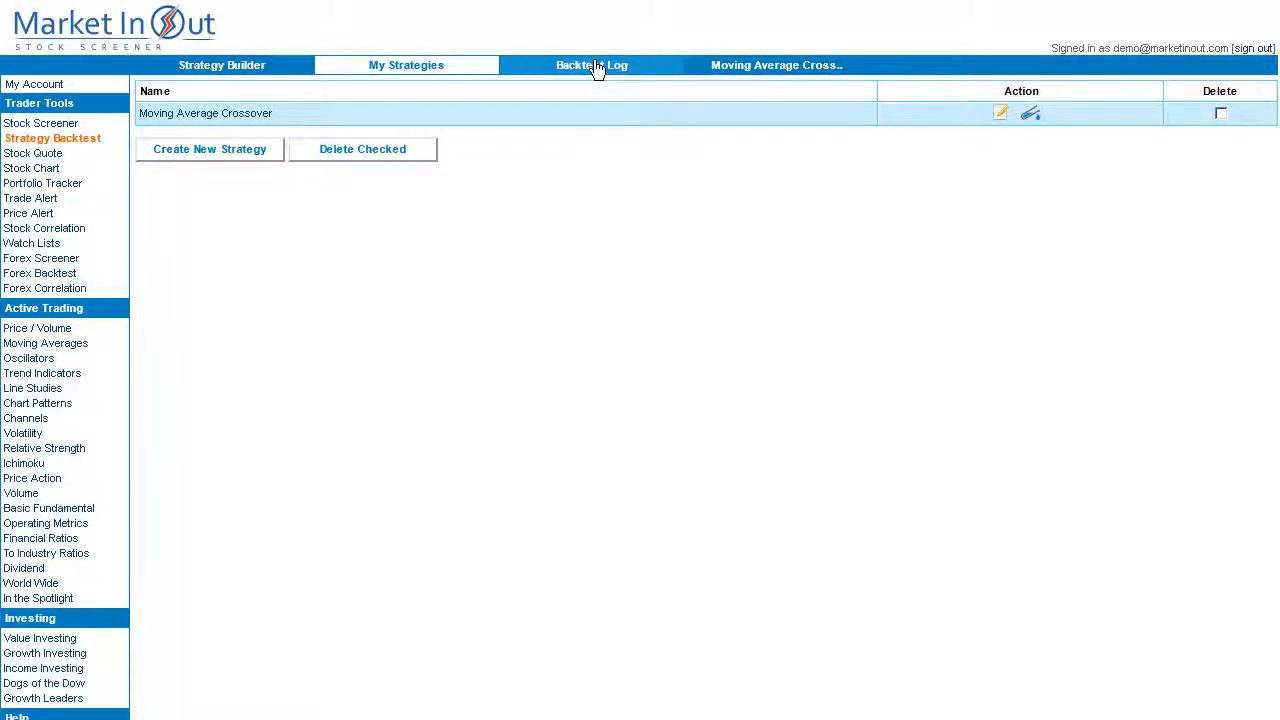
{"action": "left_click", "coordinate": [640, 72]}
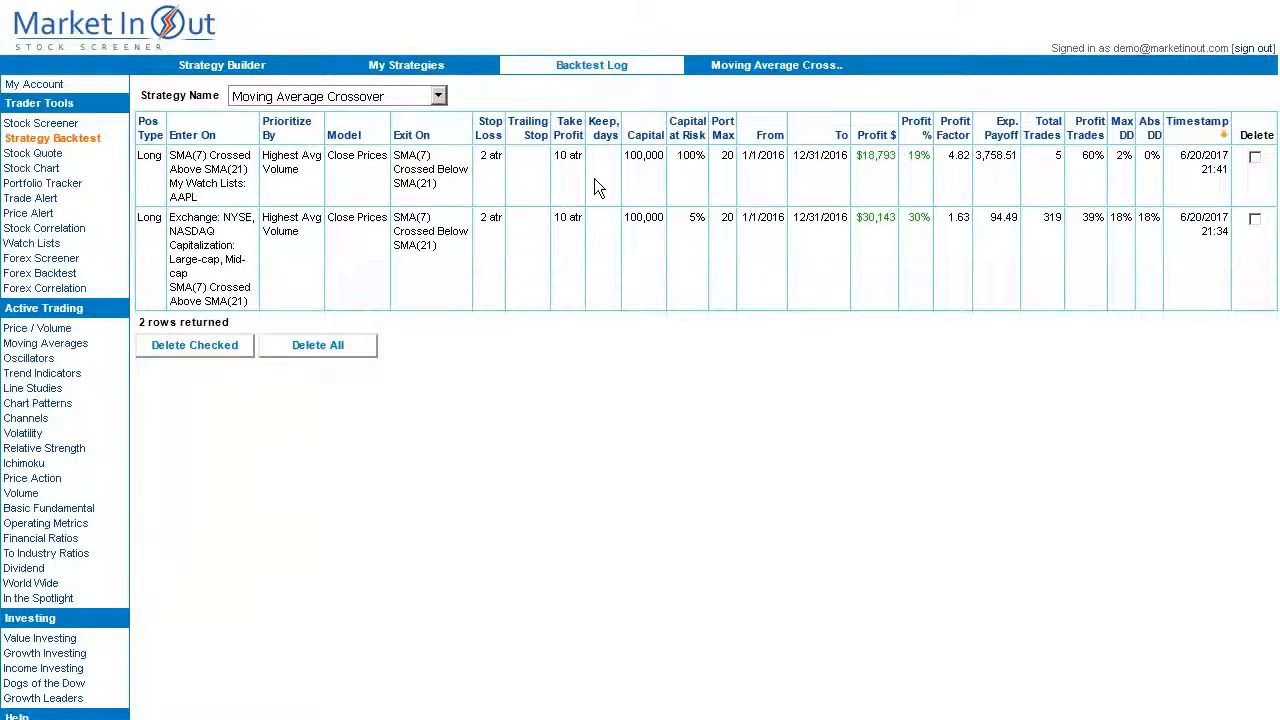
{"action": "left_click", "coordinate": [884, 140]}
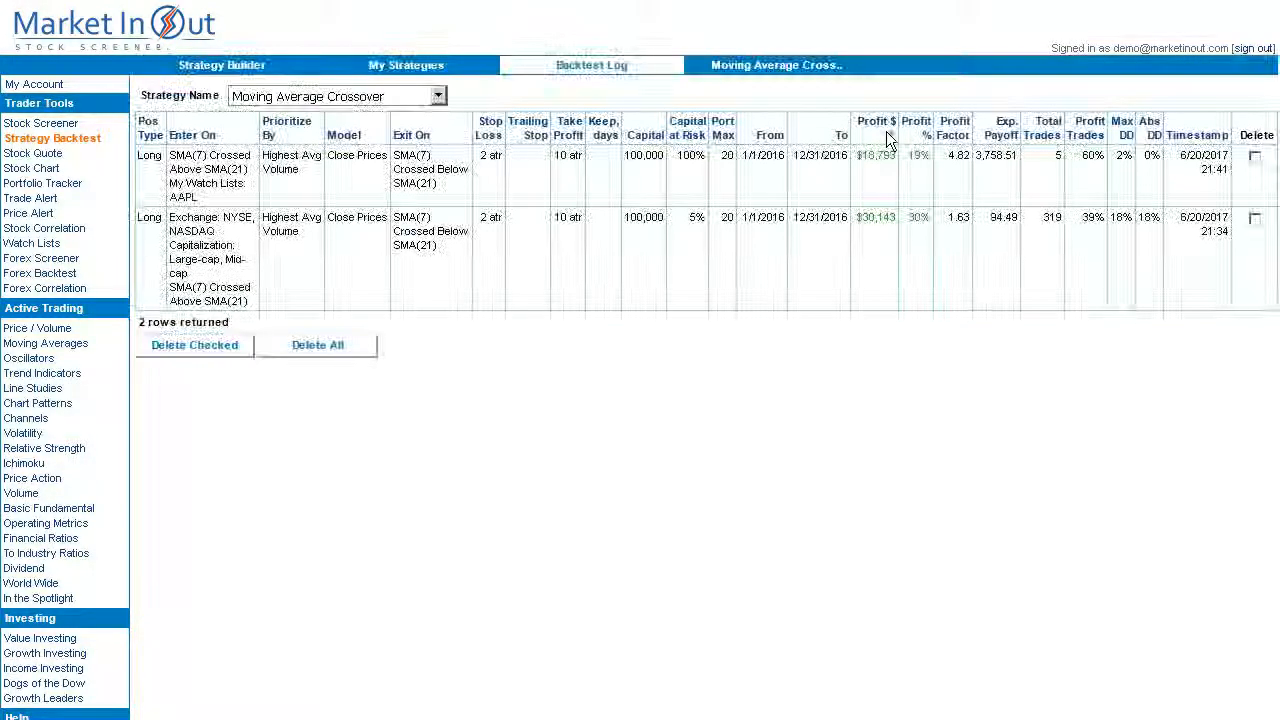
{"action": "left_click", "coordinate": [913, 130]}
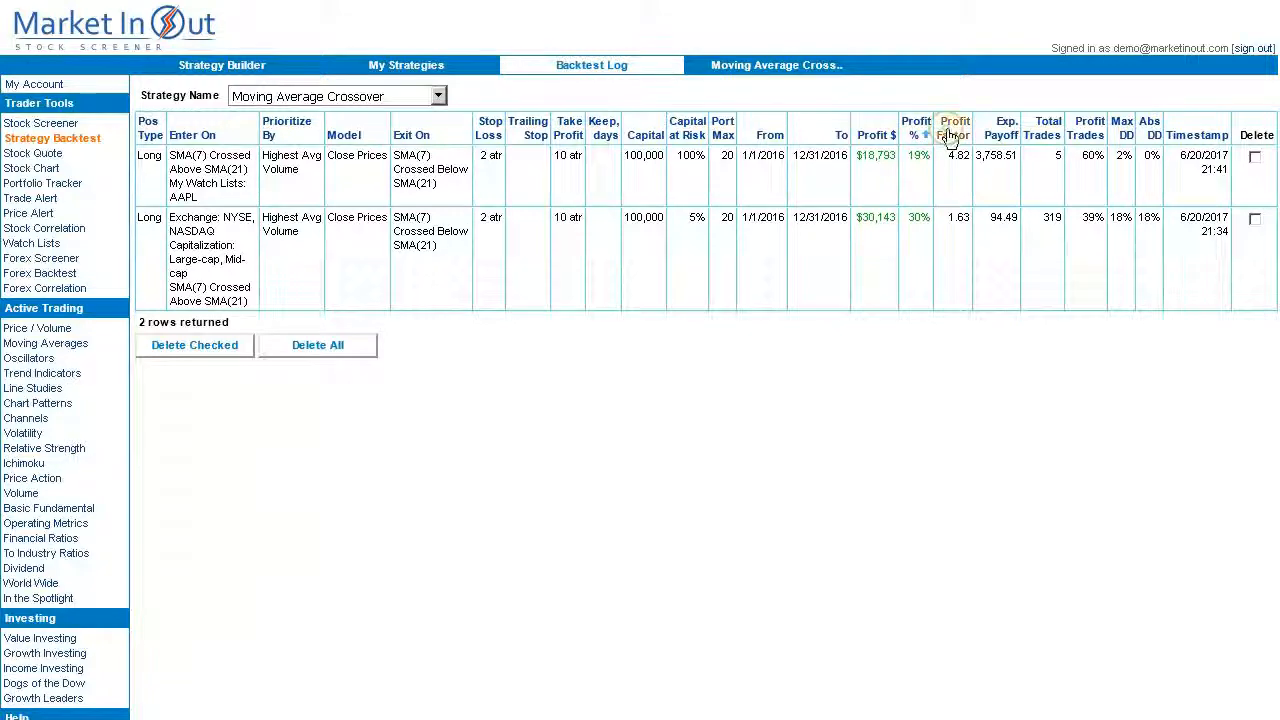
{"action": "left_click", "coordinate": [950, 138]}
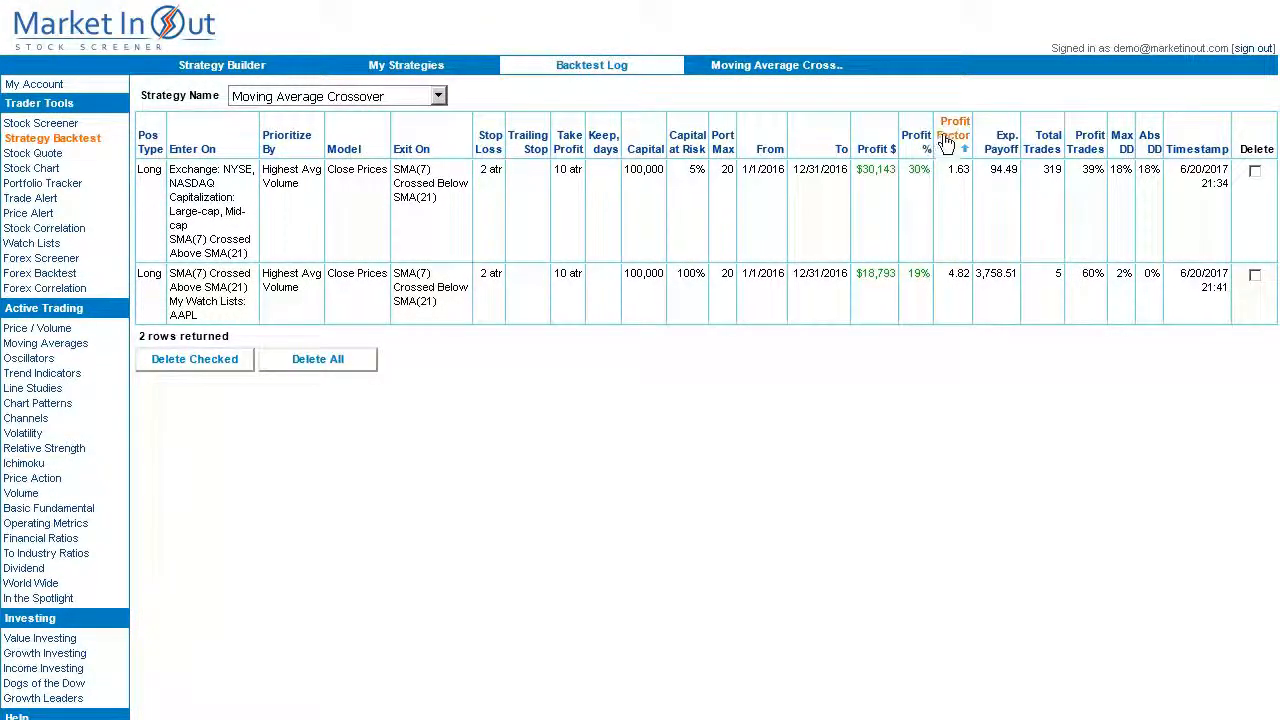
{"action": "left_click", "coordinate": [946, 140]}
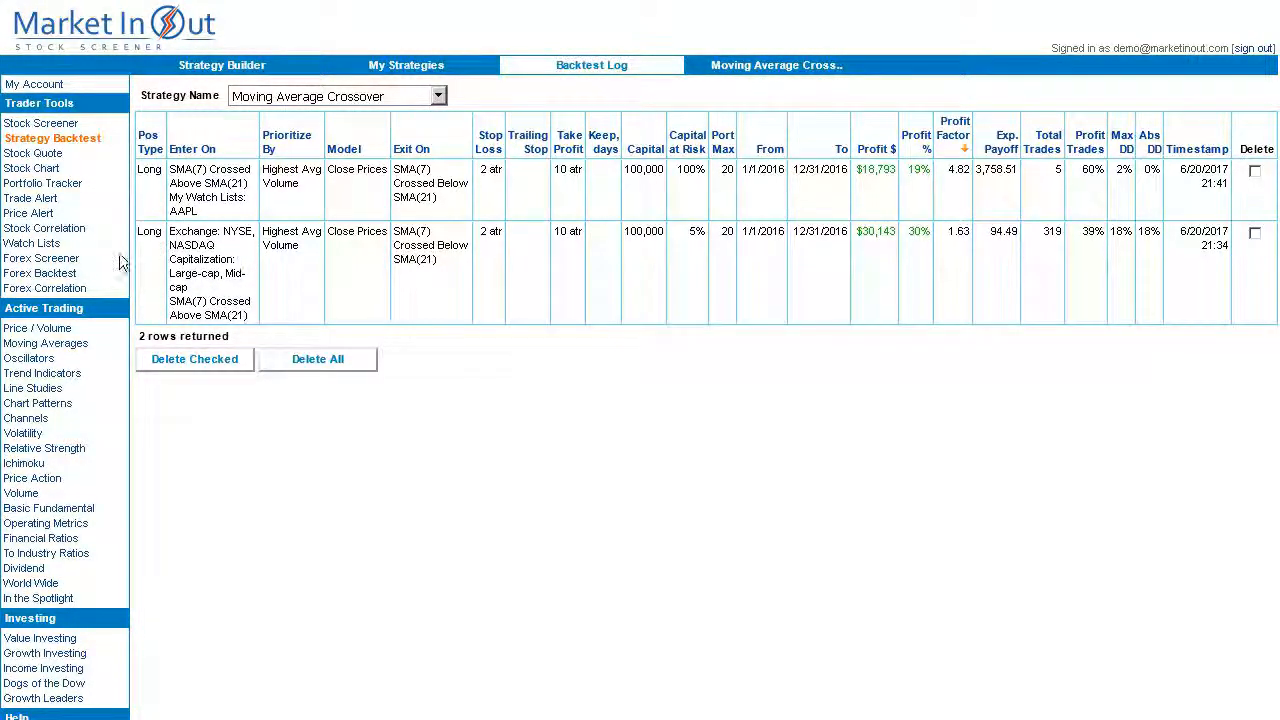
Start a Forex Backtest strategy and open its Criteria for Opening a Position builder.
{"action": "left_click", "coordinate": [24, 275]}
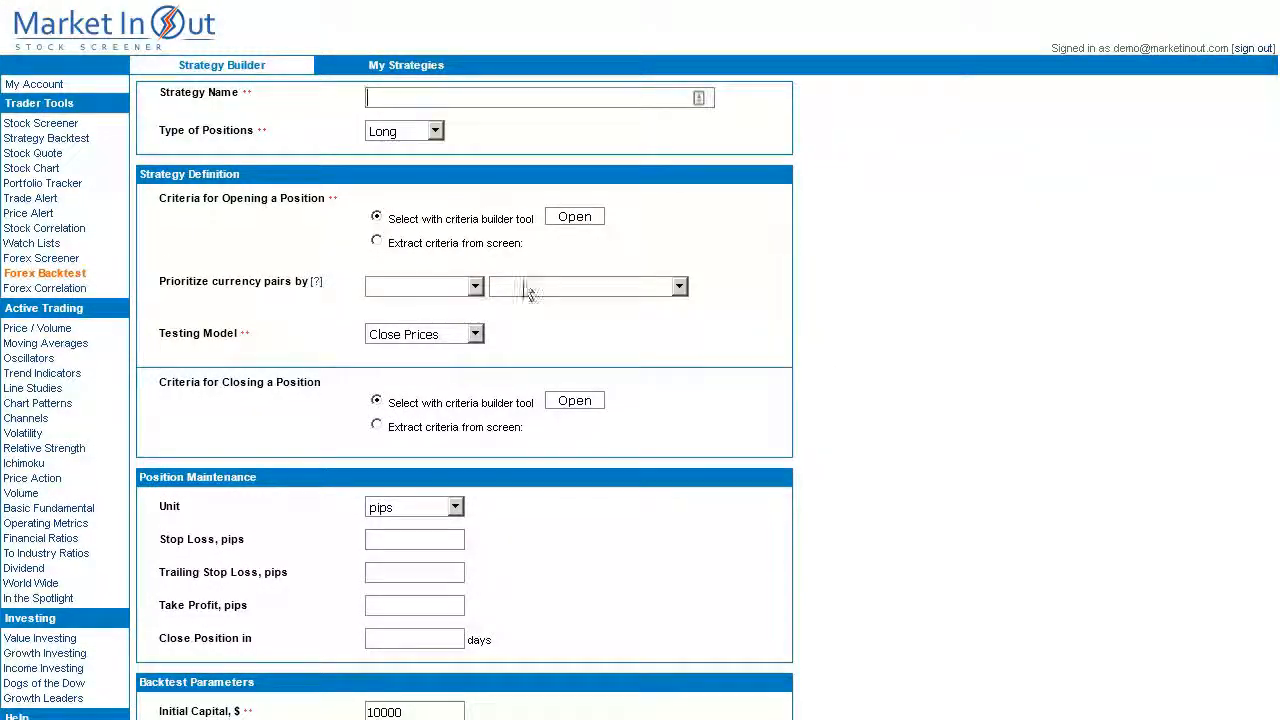
{"action": "left_click", "coordinate": [575, 218]}
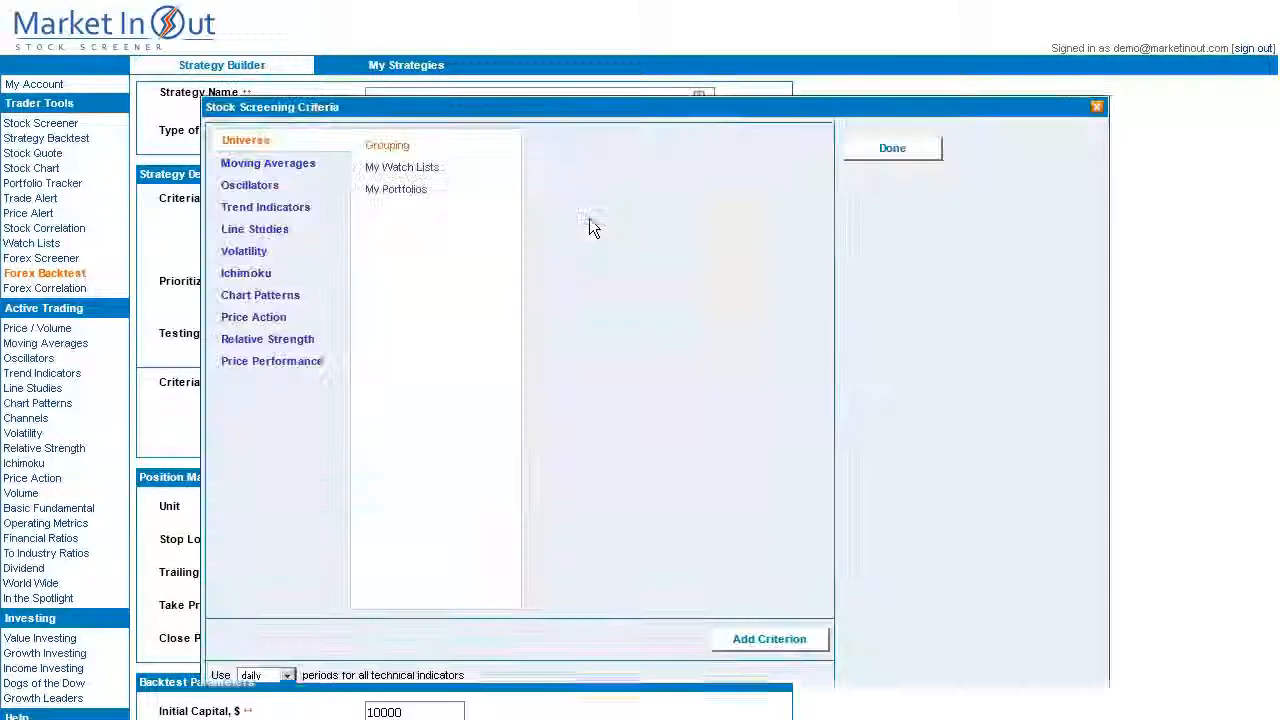